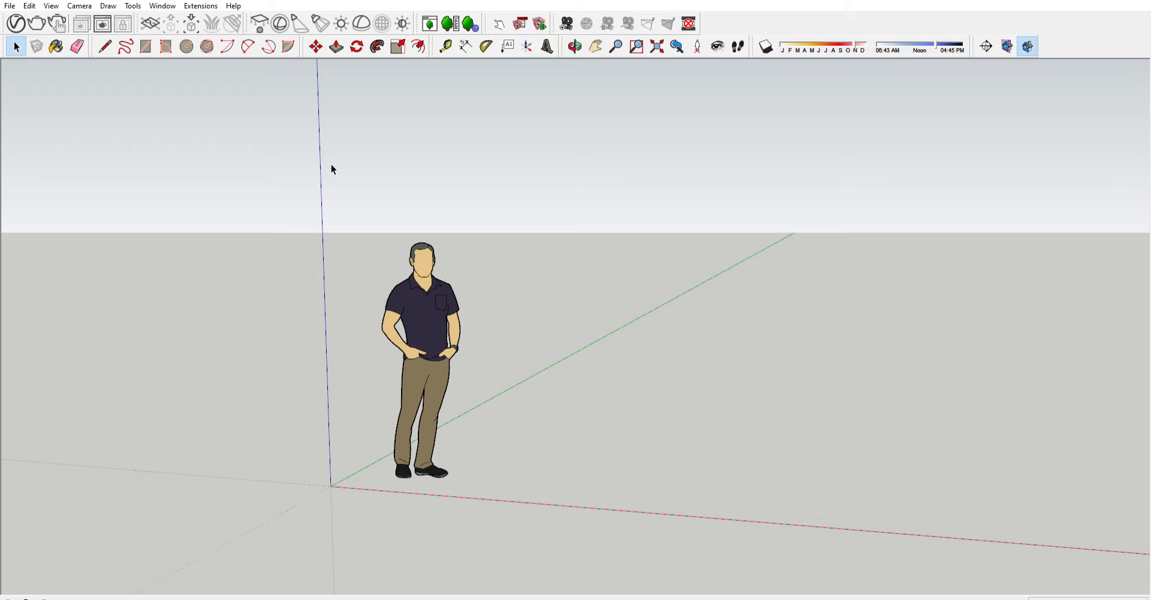
Draw a large rectangle on the ground beside the scale figure, on the positive side of the red axis
middle_click_drag(358, 367, 375, 391)
middle_click_drag(372, 355, 407, 315)
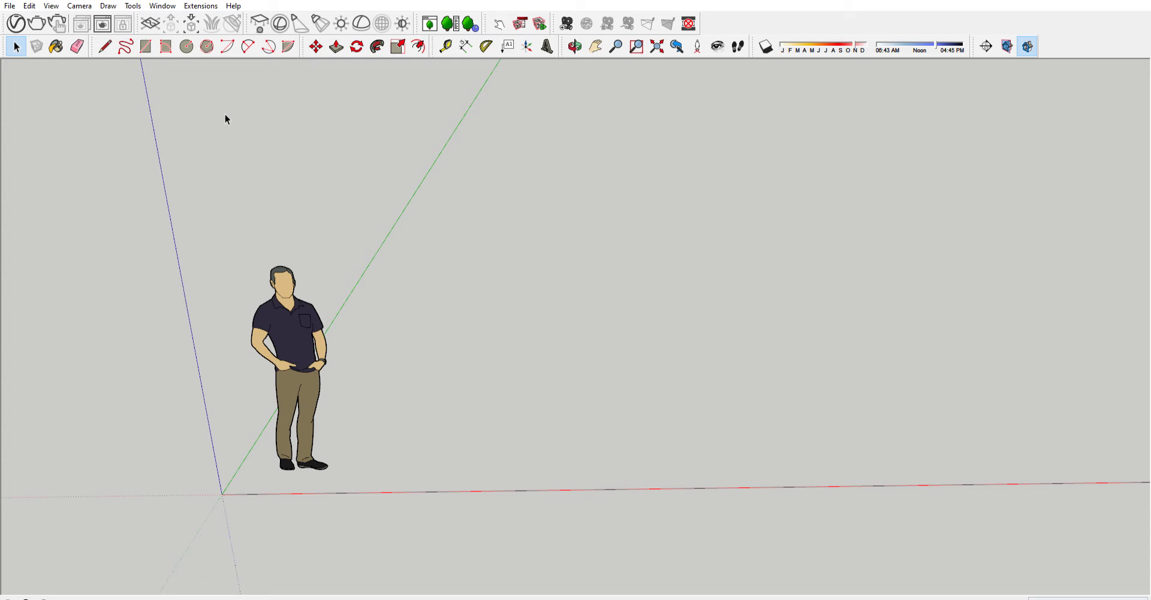
left_click(146, 46)
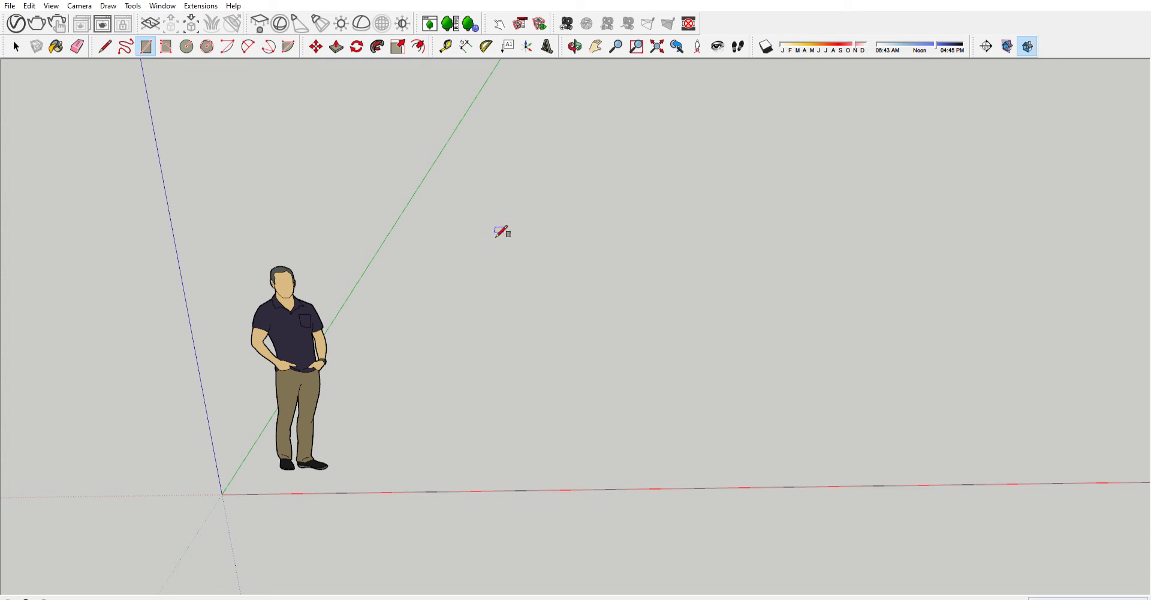
left_click(430, 250)
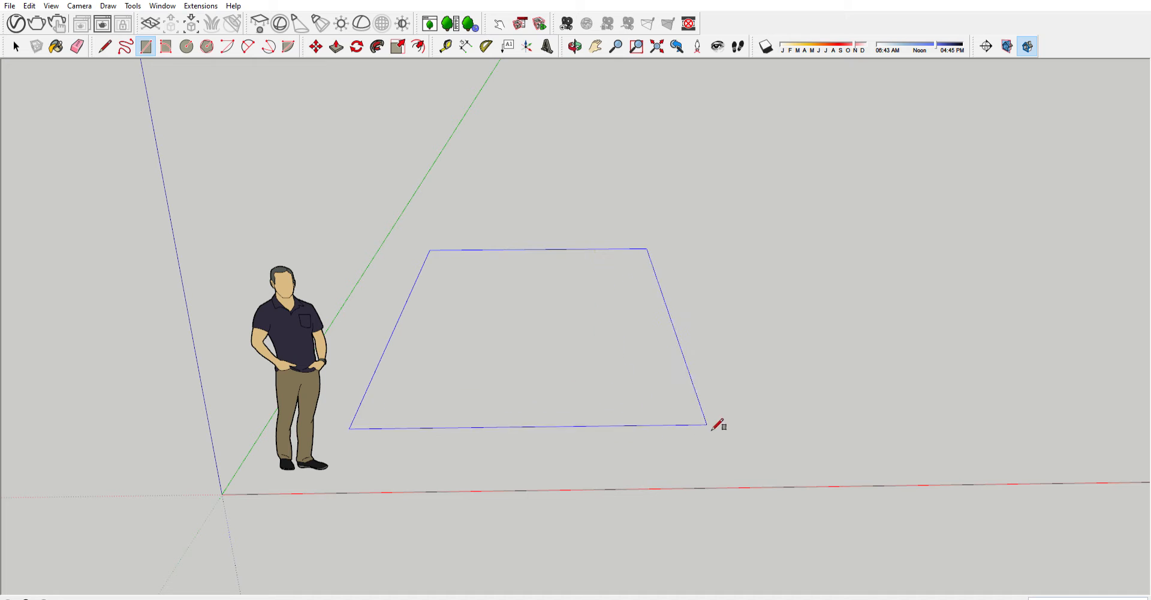
left_click(706, 425)
mouse_move(699, 417)
middle_mouse_down()
mouse_move(360, 262)
mouse_move(334, 265)
mouse_move(411, 239)
mouse_move(403, 275)
mouse_move(421, 272)
mouse_move(439, 413)
mouse_move(113, 139)
mouse_move(624, 116)
mouse_move(416, 298)
mouse_move(444, 290)
mouse_move(332, 233)
mouse_move(398, 201)
mouse_move(465, 227)
mouse_move(409, 201)
mouse_move(380, 168)
mouse_move(437, 277)
mouse_move(332, 239)
mouse_move(290, 190)
mouse_move(377, 252)
middle_mouse_up()
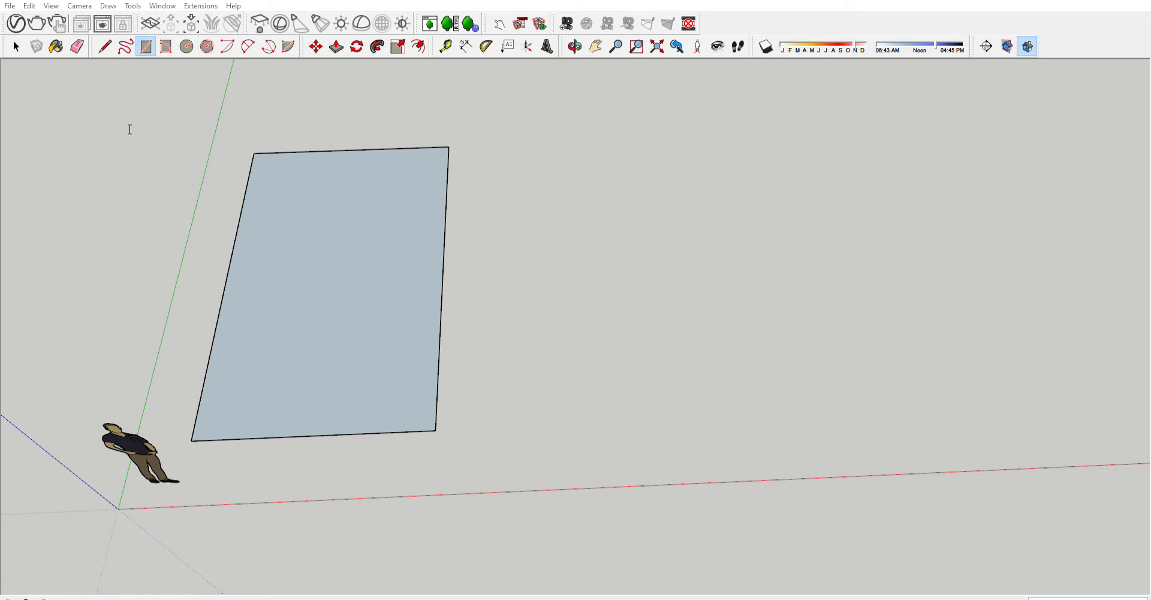
Draw a second, shorter rectangle on the ground next to the large one, farther along the red axis
mouse_move(606, 308)
middle_mouse_down()
mouse_move(547, 318)
mouse_move(359, 243)
mouse_move(424, 250)
mouse_move(391, 260)
mouse_move(383, 248)
mouse_move(437, 272)
middle_mouse_up()
scroll(358, 245, "up", 3)
scroll(424, 250, "down", 2)
left_click(437, 230)
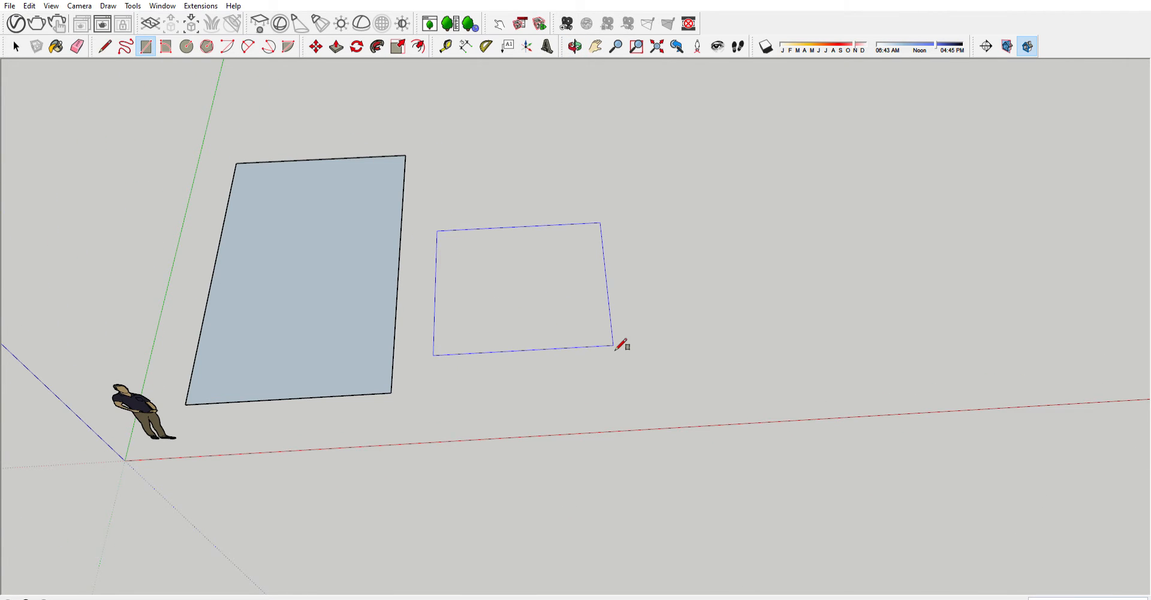
left_click(612, 345)
middle_click_drag(585, 344, 628, 319)
Draw two smaller rectangles on the ground behind the second rectangle, one farther along the red axis than the other
left_click(607, 184)
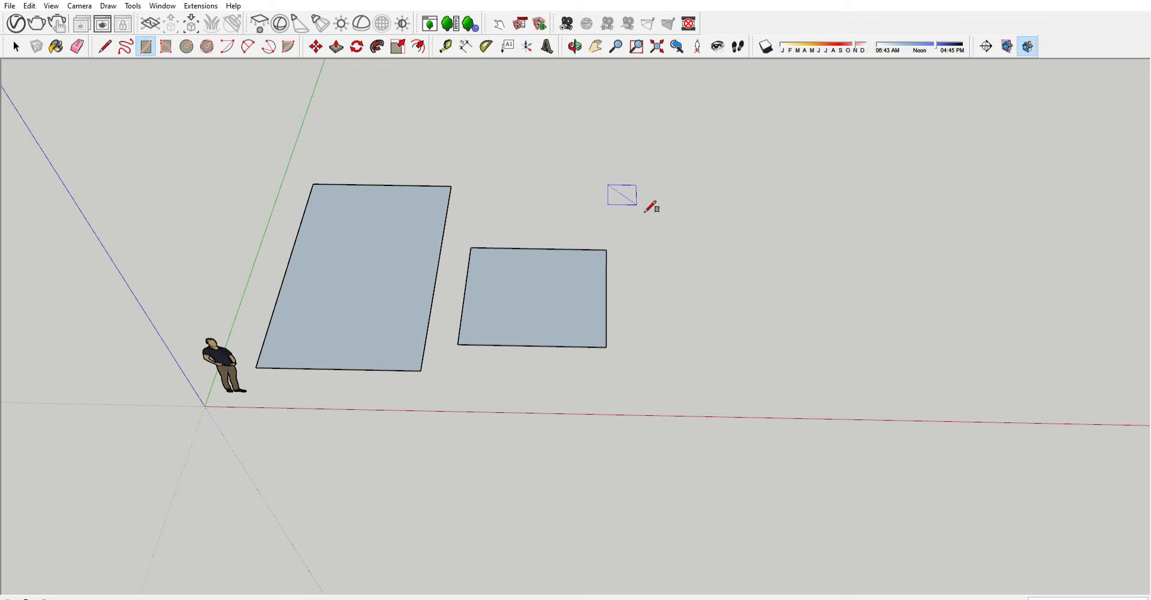
left_click(688, 228)
left_click(491, 178)
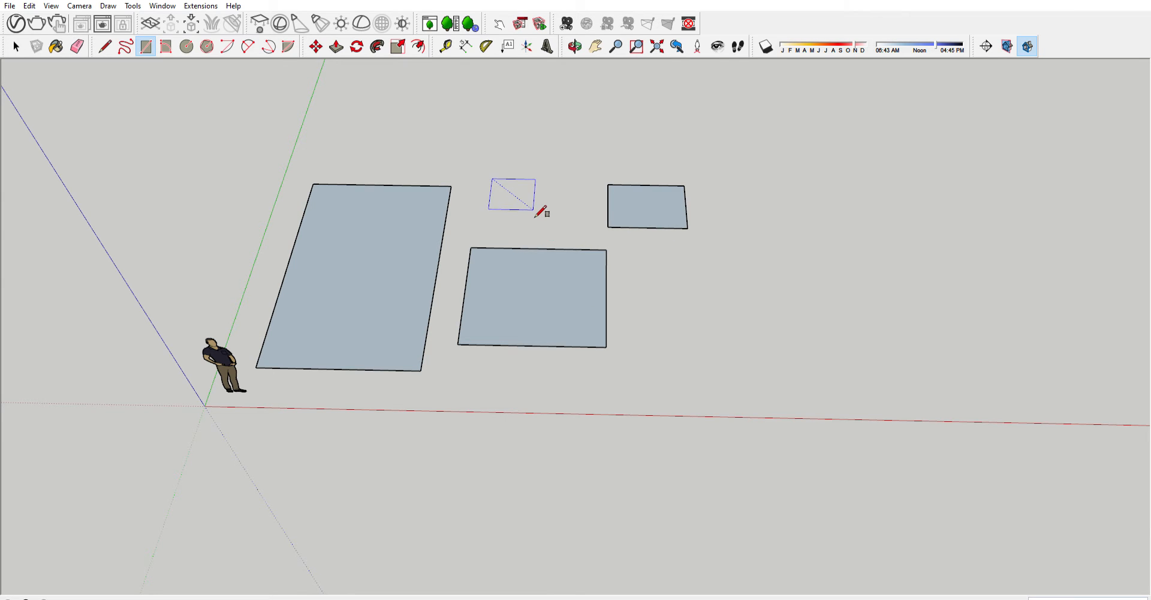
left_click(535, 213)
left_click(539, 214)
scroll(550, 242, "down", 2)
mouse_move(551, 243)
middle_mouse_down()
mouse_move(468, 265)
mouse_move(449, 244)
mouse_move(429, 266)
mouse_move(477, 278)
middle_mouse_up()
scroll(468, 264, "up", 3)
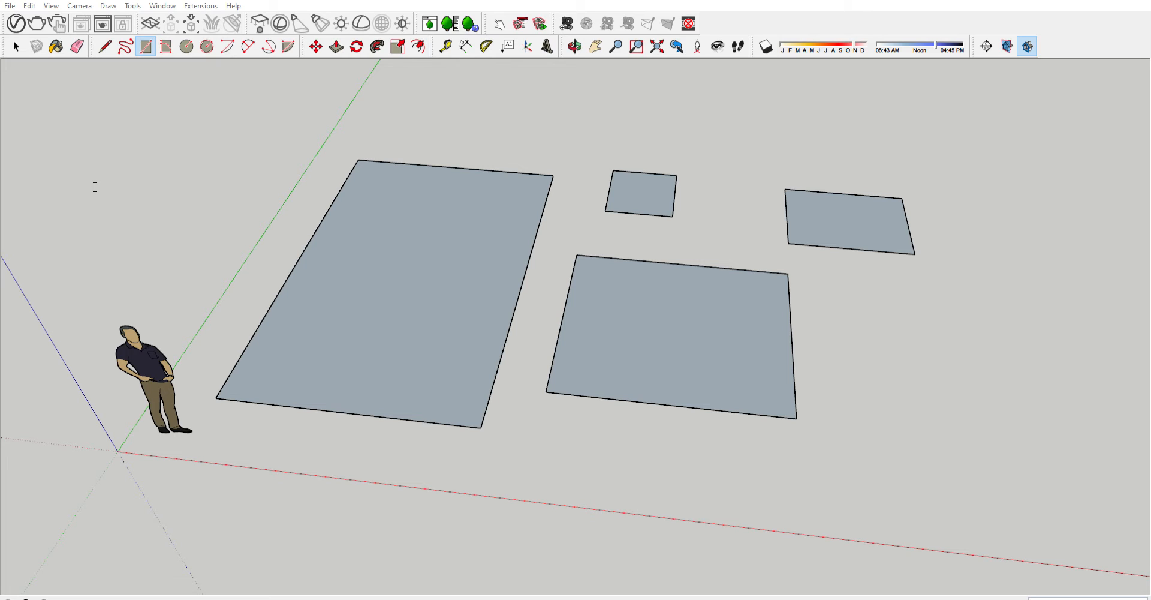
Push/Pull the large rectangle up into a box and extrude the other three rectangles to the same height
left_click(300, 188)
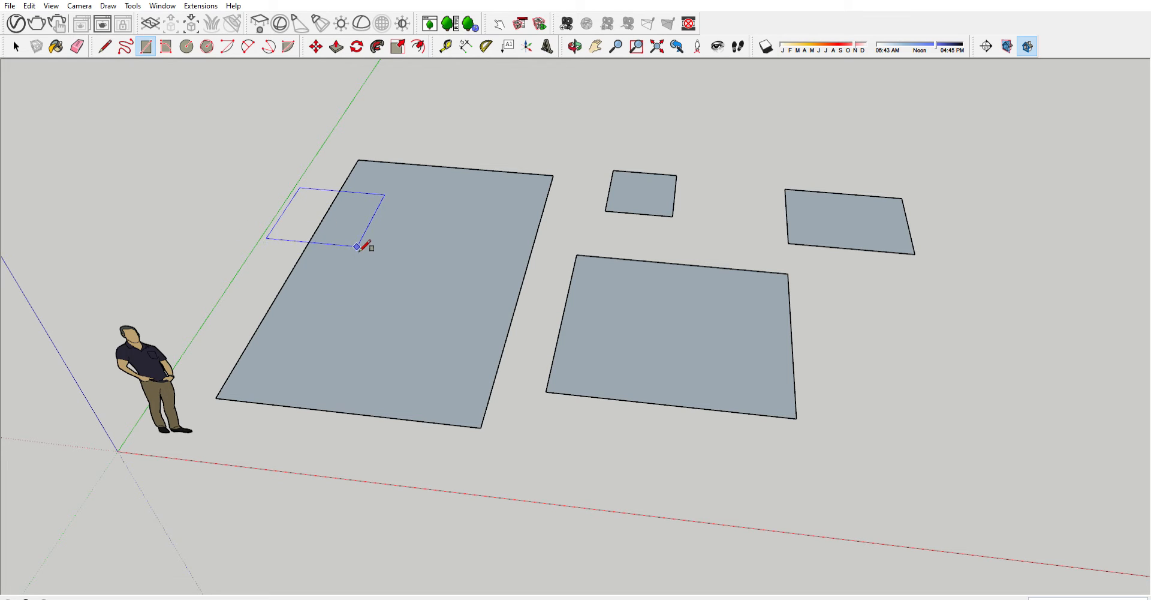
key("p")
left_click_drag(391, 306, 385, 232)
middle_click_drag(404, 275, 493, 246)
double_click(549, 226)
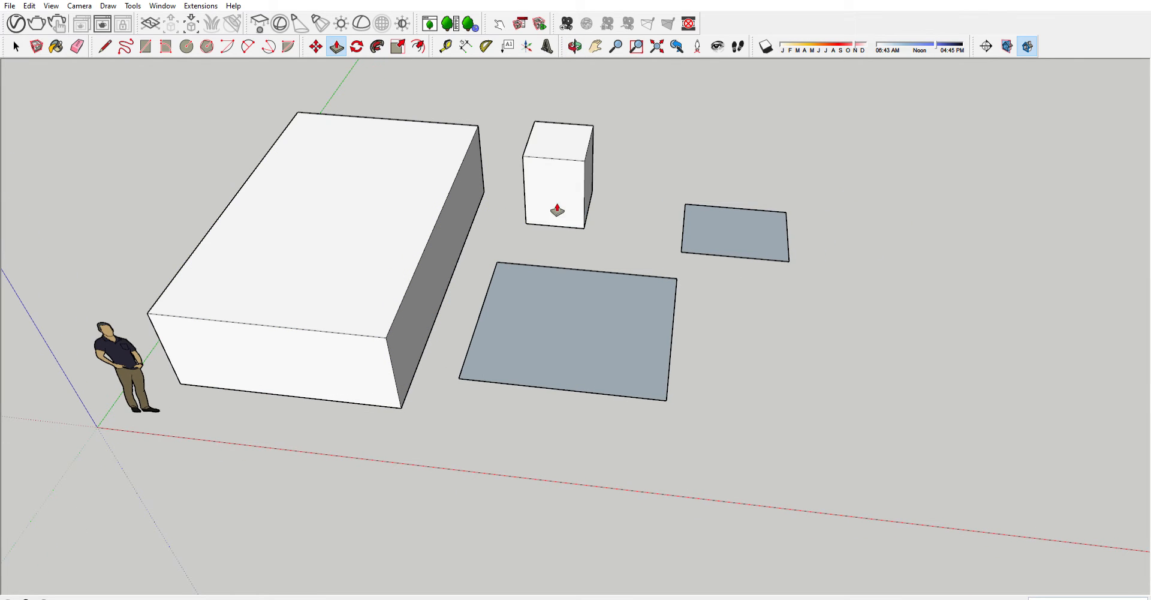
double_click(550, 305)
double_click(756, 210)
Draw a circle on the ground beyond the boxes and a slightly smaller one next to it along the red axis
scroll(547, 262, "down", 4)
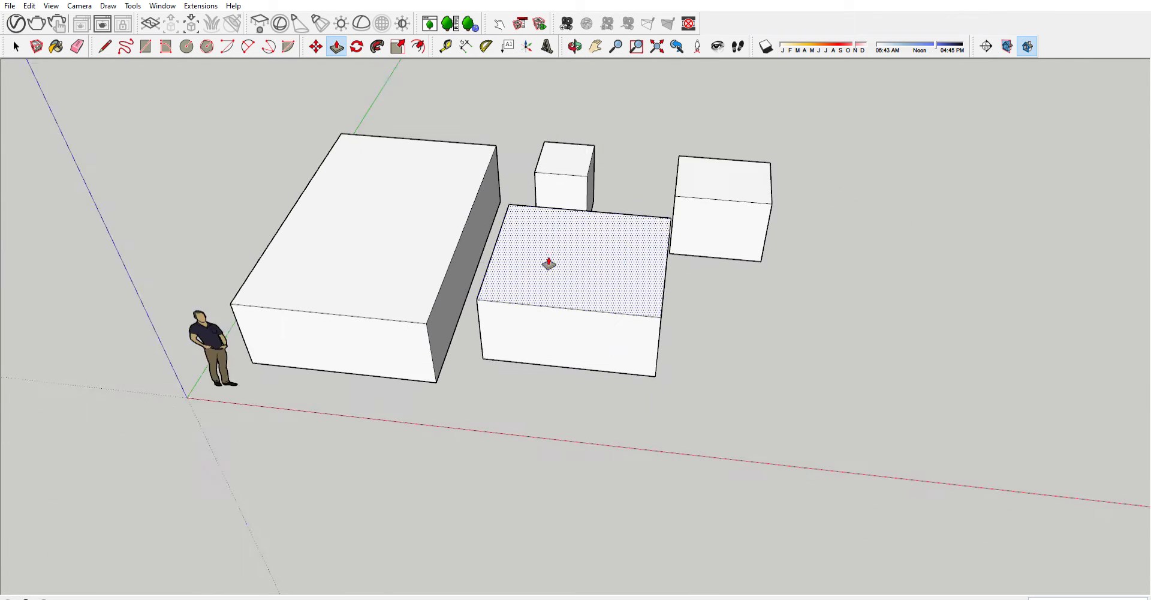
middle_click_drag(571, 257, 466, 236)
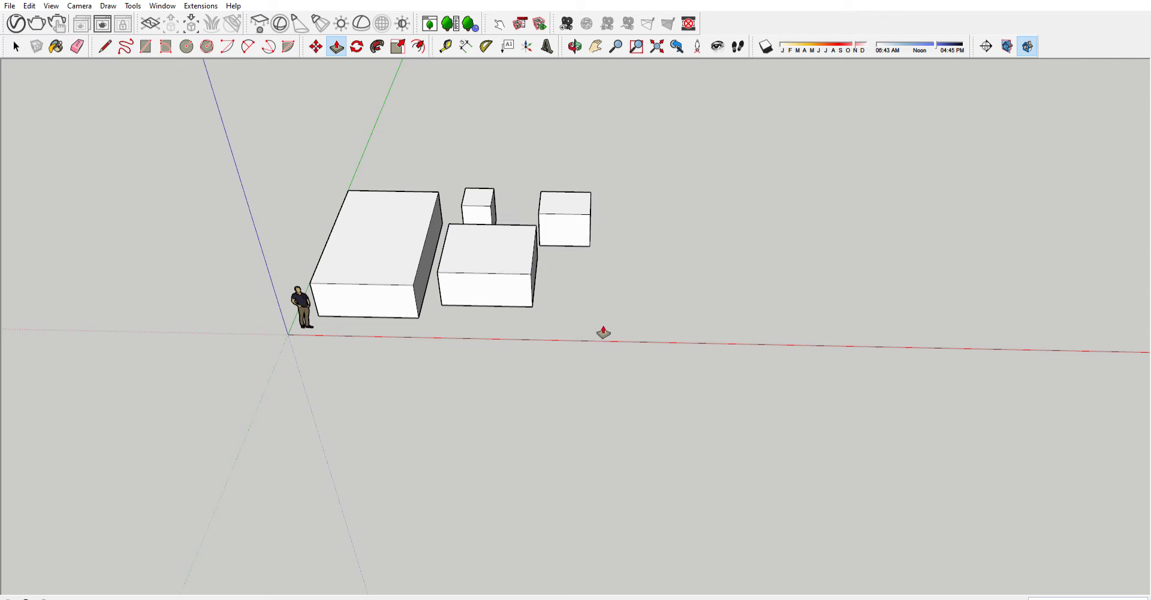
middle_click_drag(564, 251, 477, 250, "shift")
scroll(503, 248, "up", 2)
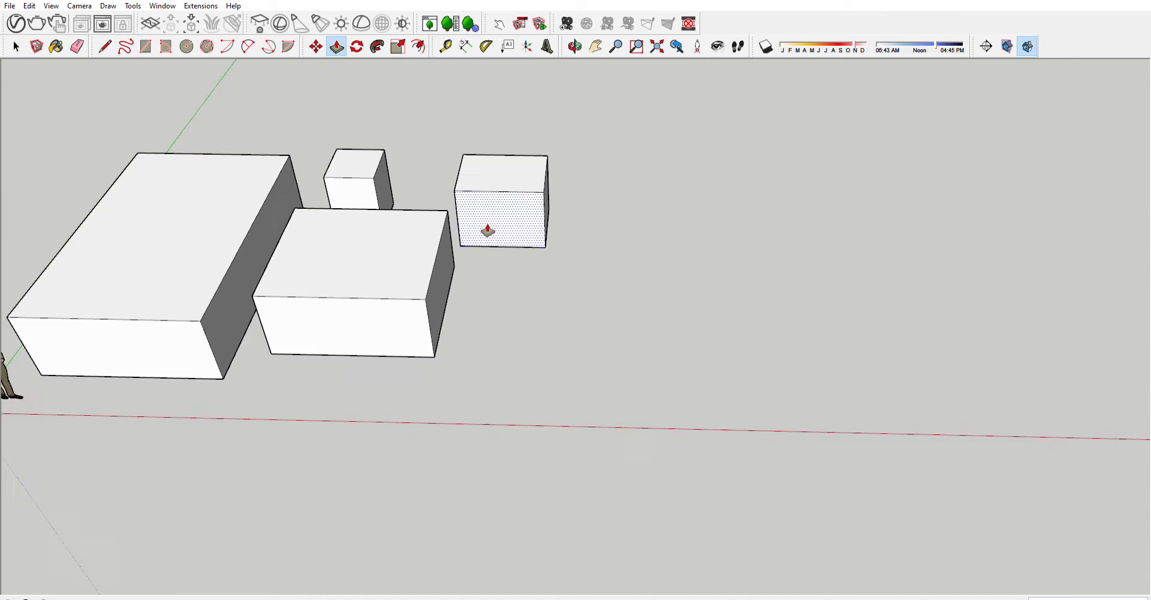
scroll(488, 232, "down", 2)
scroll(457, 225, "up", 2)
middle_click_drag(510, 249, 424, 254, "shift")
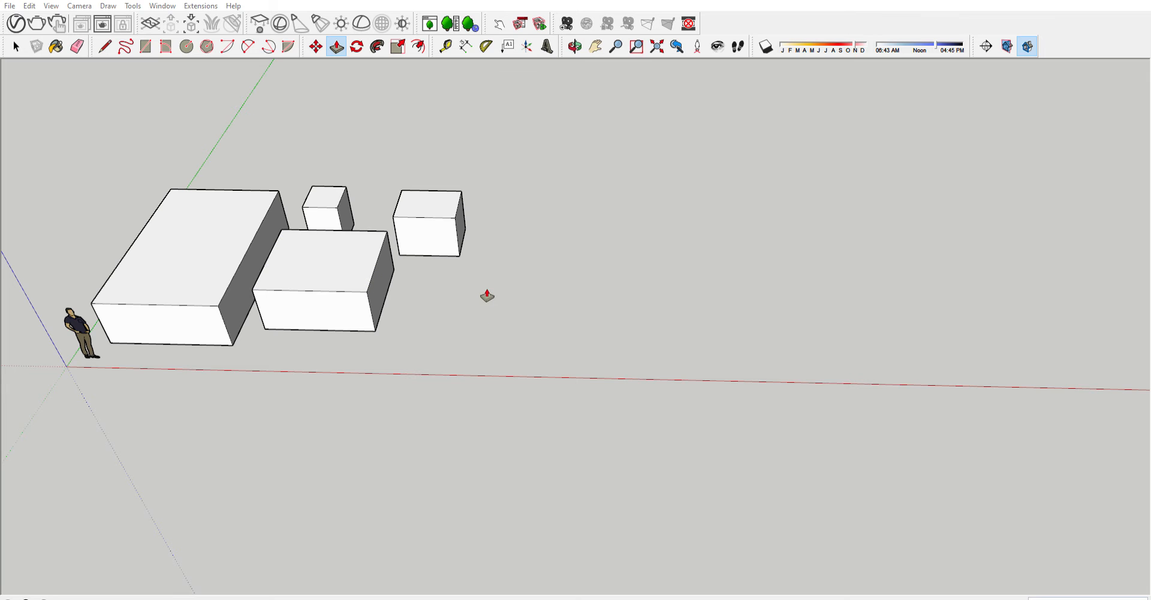
scroll(486, 296, "down", 2)
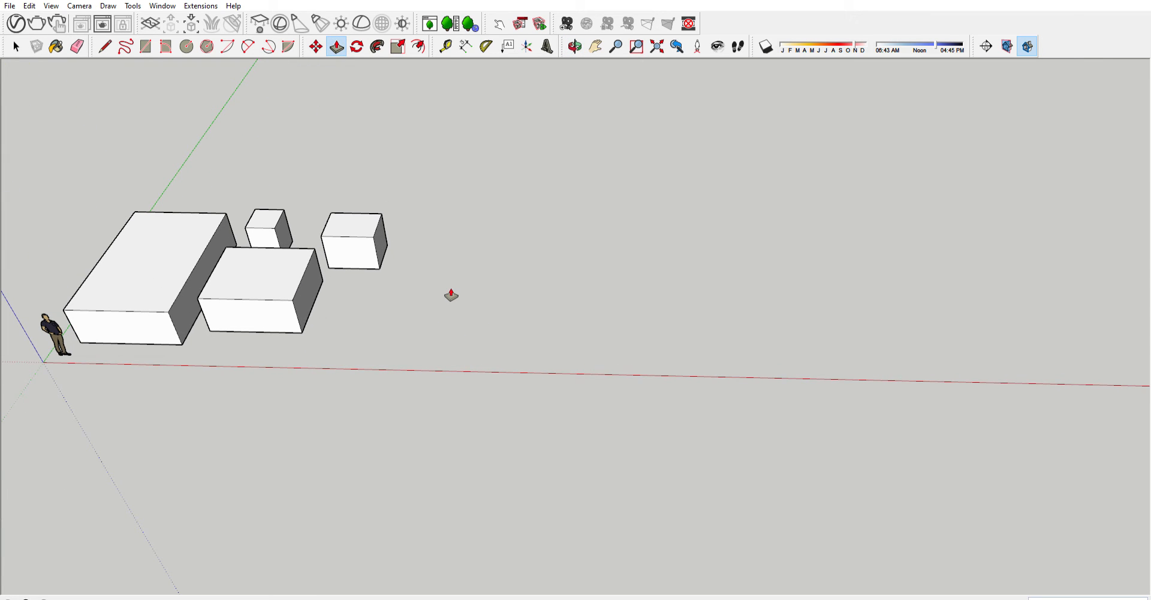
key("c")
left_click(466, 275)
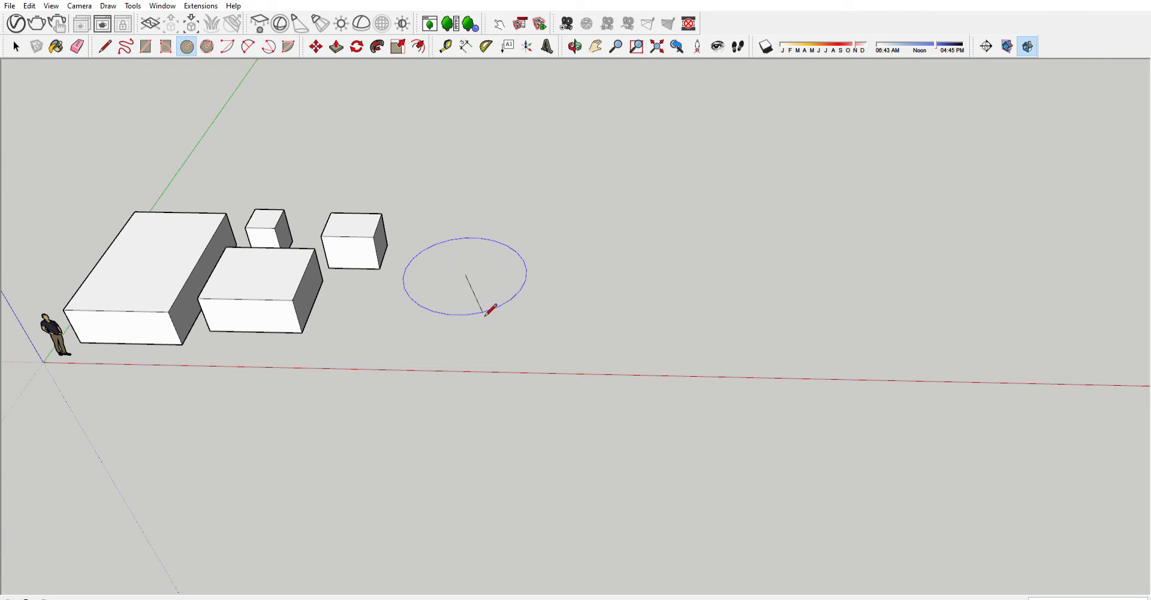
left_click(488, 296)
left_click(542, 257)
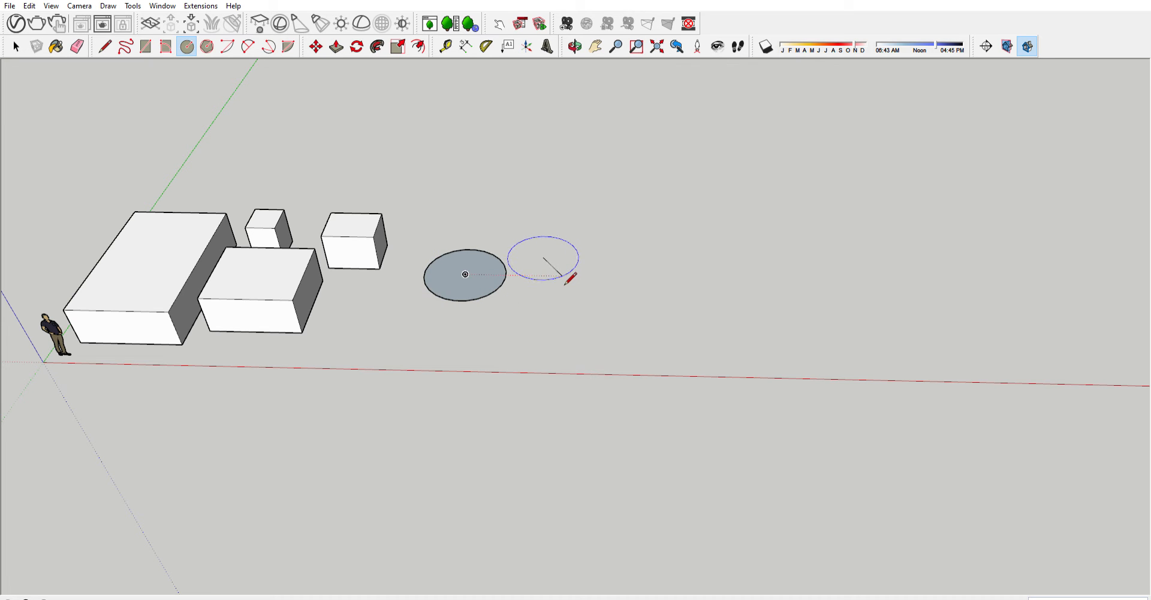
left_click(564, 280)
Add three more ground circles near the first two: a medium one in front, a large one farther along, and a small one between them
left_click(505, 314)
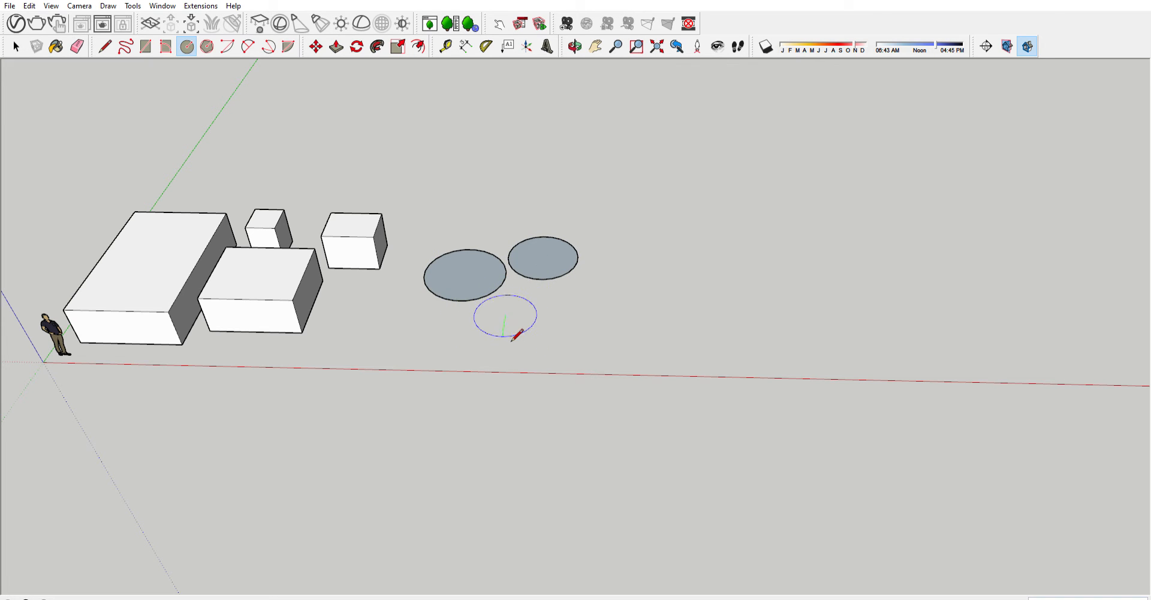
left_click(512, 340)
left_click(611, 296)
left_click(641, 329)
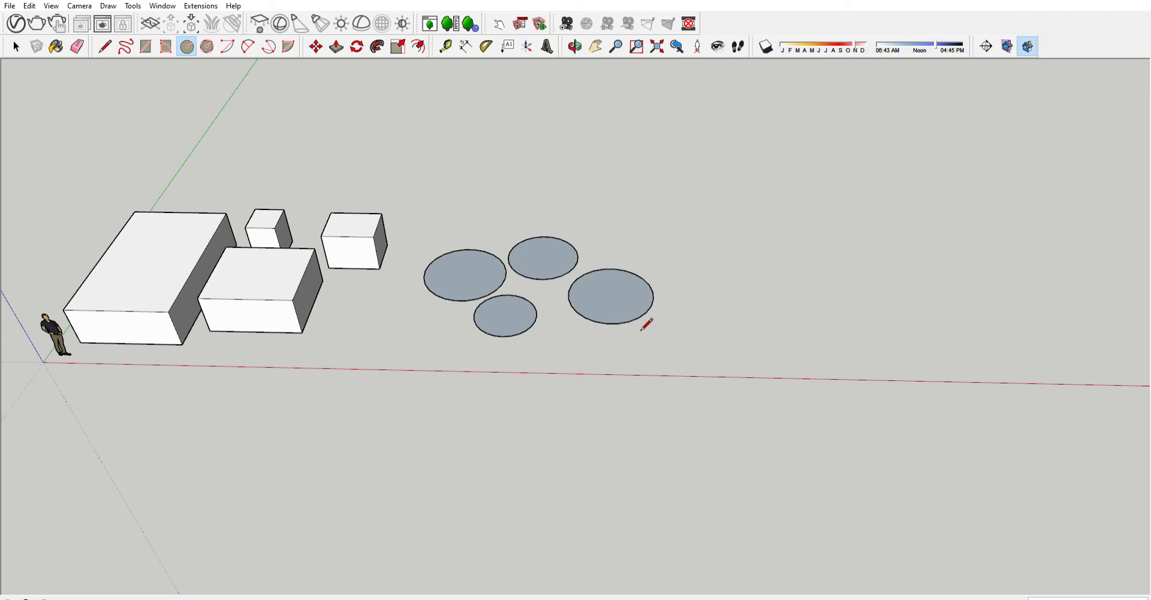
left_click(557, 330)
left_click(559, 339)
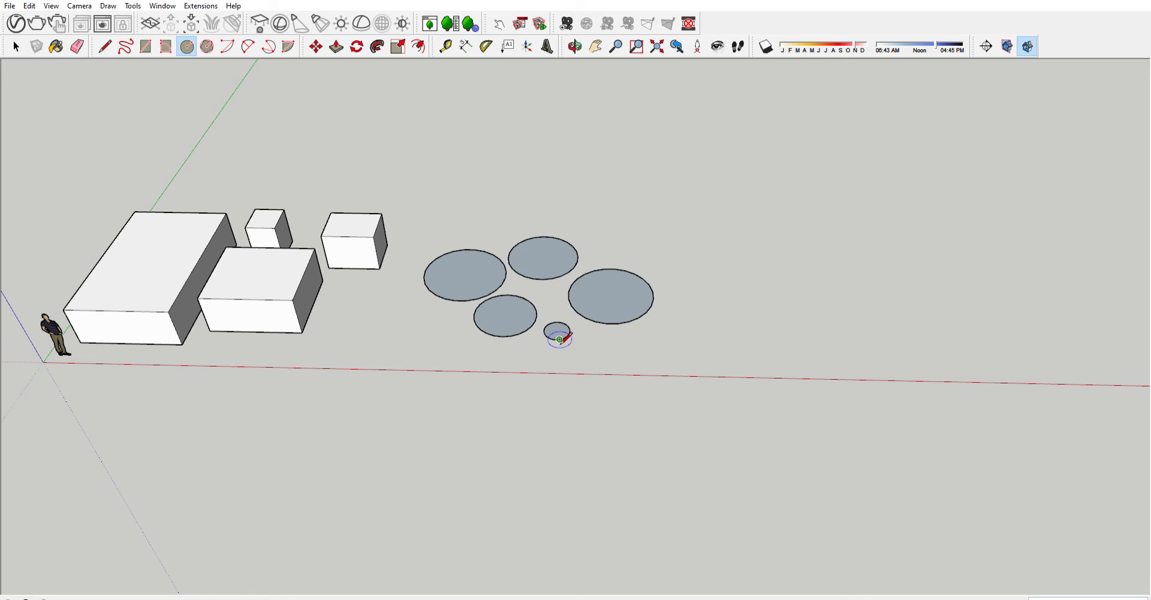
Push/Pull the smallest circle into a thin cylinder and the medium circle beside it into a taller cylinder
key("p")
scroll(558, 337, "up", 3)
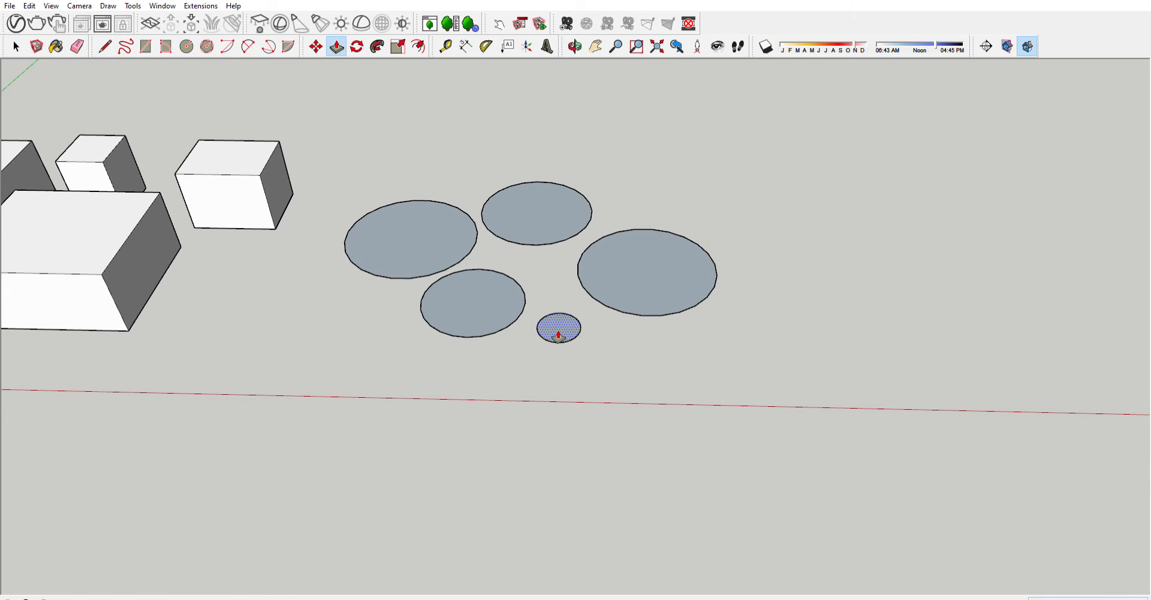
scroll(558, 337, "down", 3)
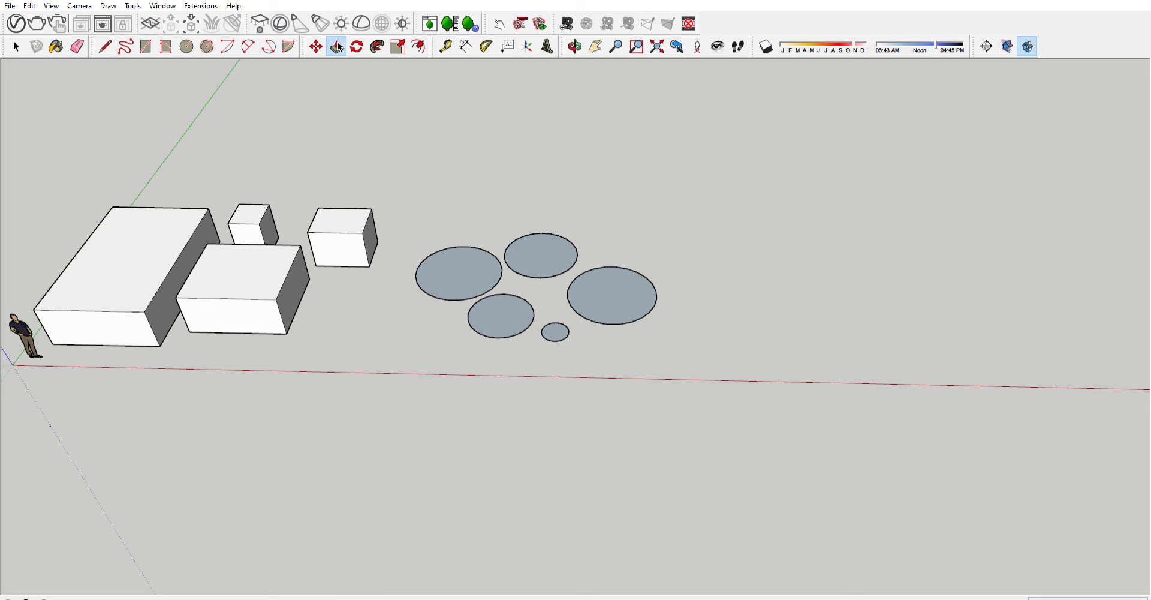
left_click(555, 331)
left_click(553, 268)
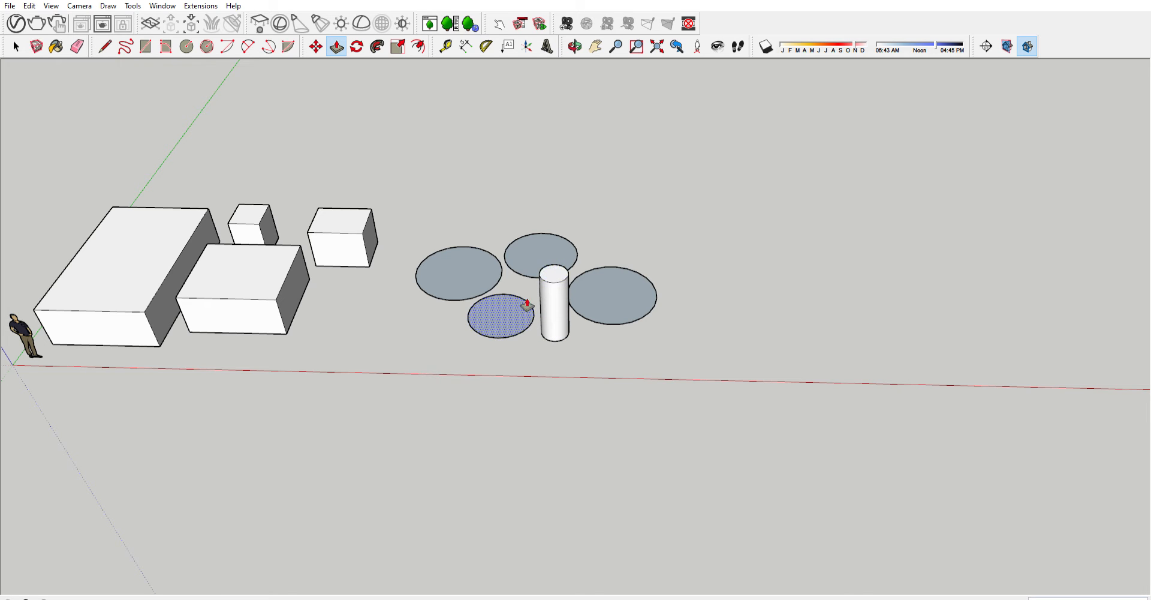
left_click(527, 304)
left_click(514, 233)
Extrude the remaining three circles into cylinders: a low one nearest the boxes and two tall ones behind and beyond
left_click(455, 267)
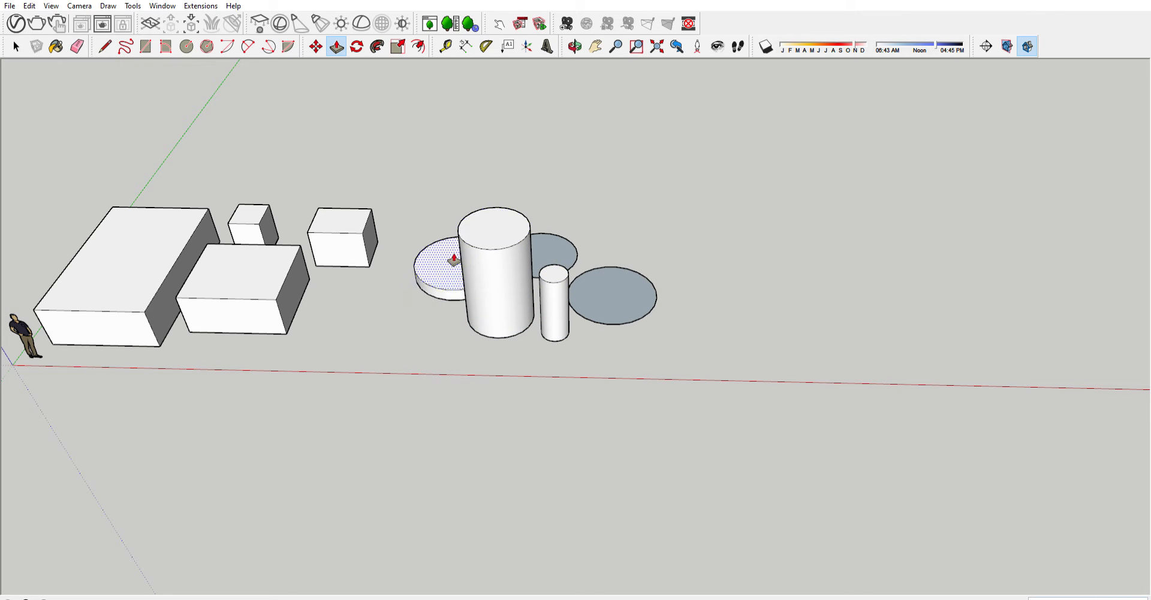
left_click(451, 237)
left_click(557, 245)
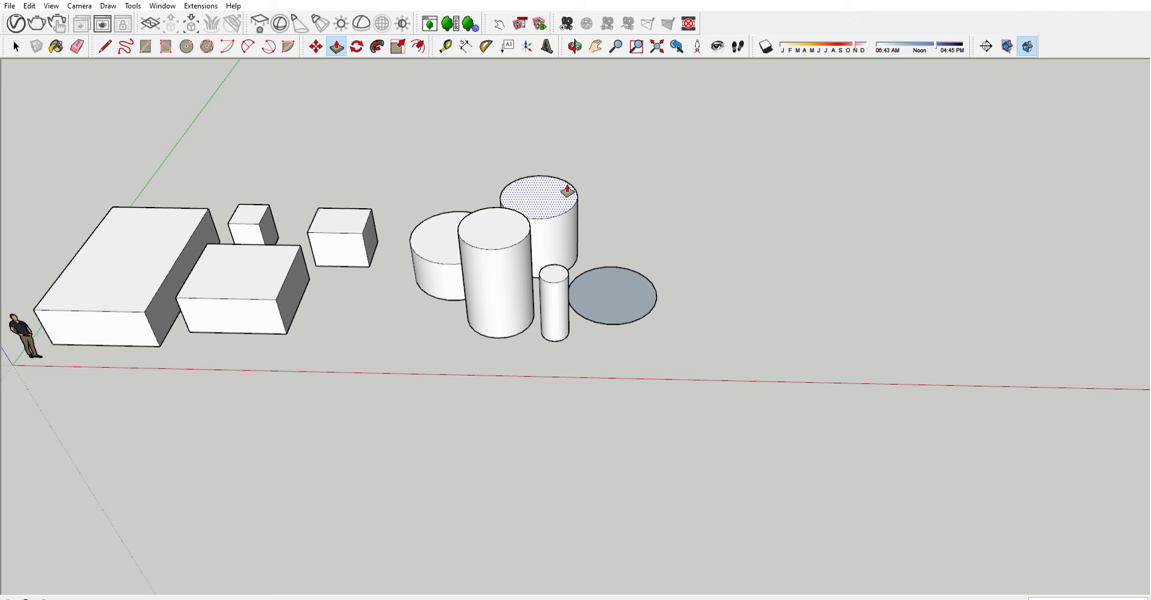
left_click(542, 123)
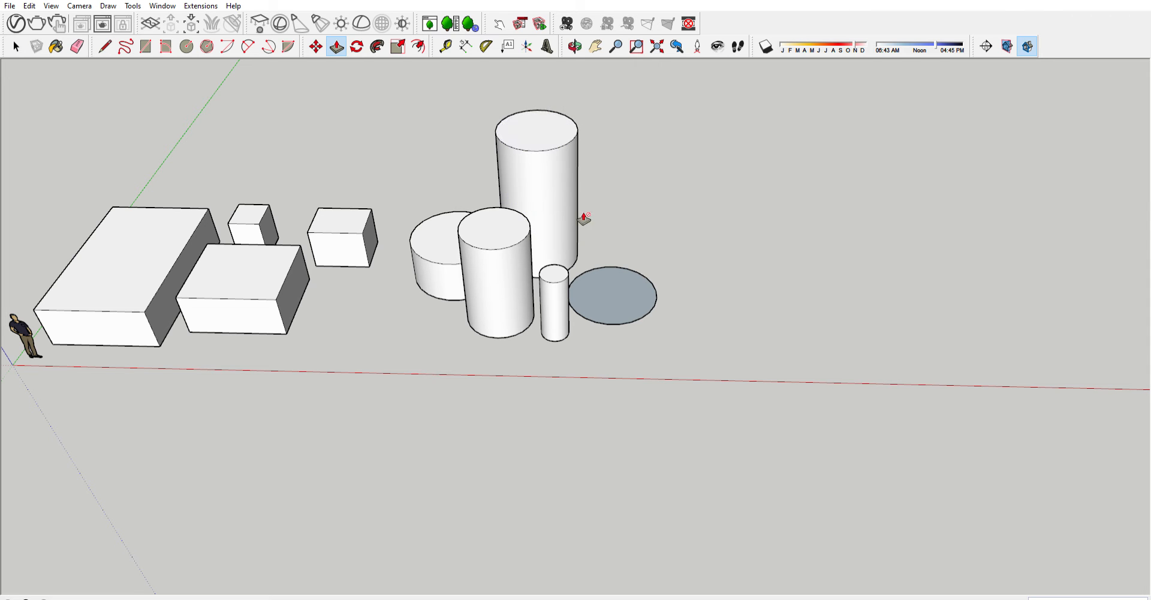
left_click(617, 280)
left_click(618, 179)
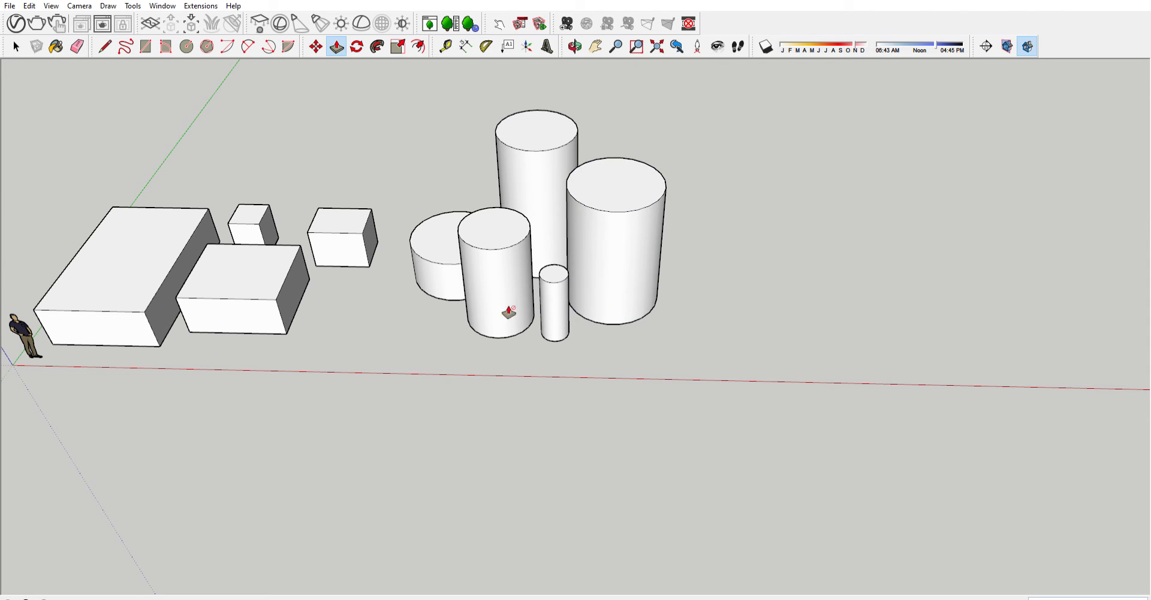
Examine the group of boxes and cylinders from several angles and distances by orbiting, zooming and panning
middle_click_drag(509, 311, 282, 336)
scroll(391, 314, "up", 2)
middle_click_drag(467, 306, 434, 344)
scroll(434, 344, "down", 2)
scroll(482, 251, "up", 2)
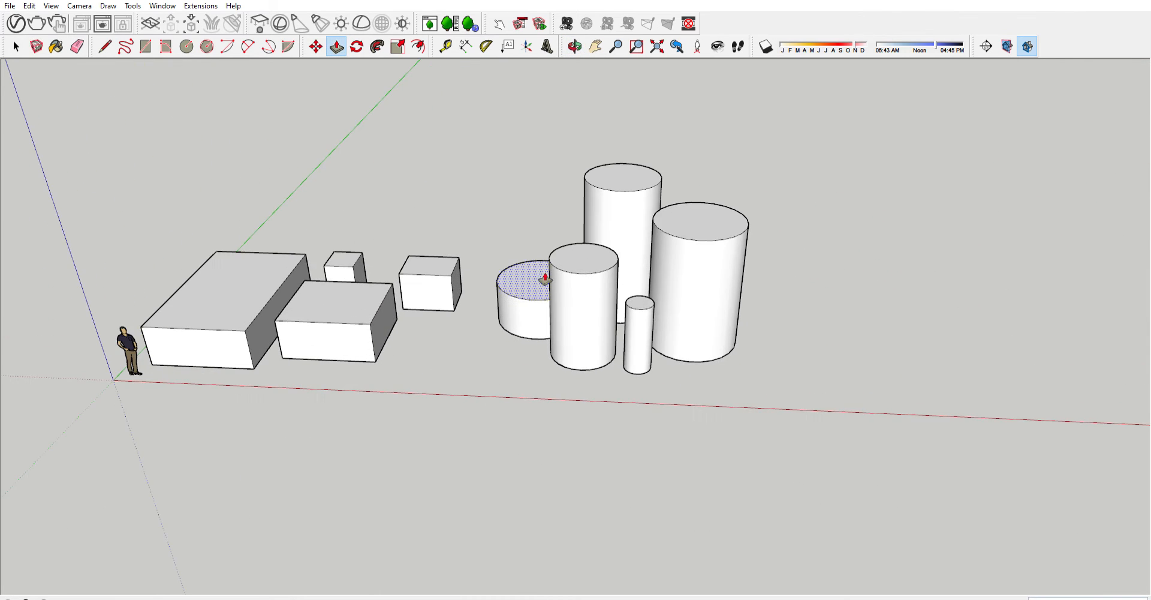
middle_click_drag(545, 279, 357, 257)
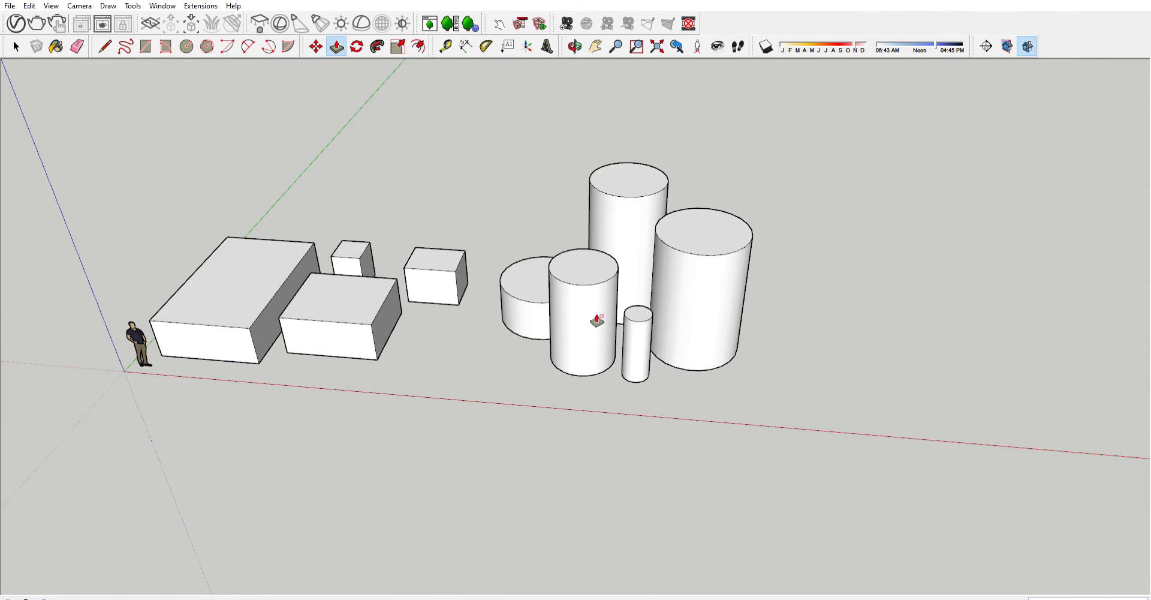
middle_click_drag(433, 289, 393, 269)
scroll(397, 279, "down", 3)
scroll(393, 269, "up", 3)
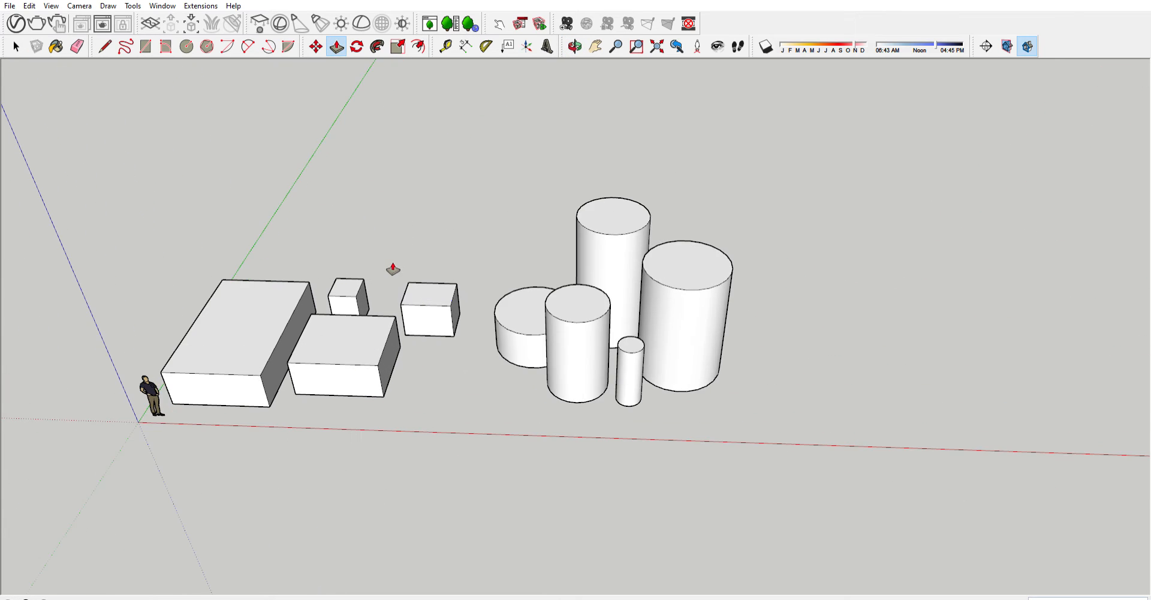
scroll(363, 297, "down", 2)
middle_click_drag(370, 309, 439, 234)
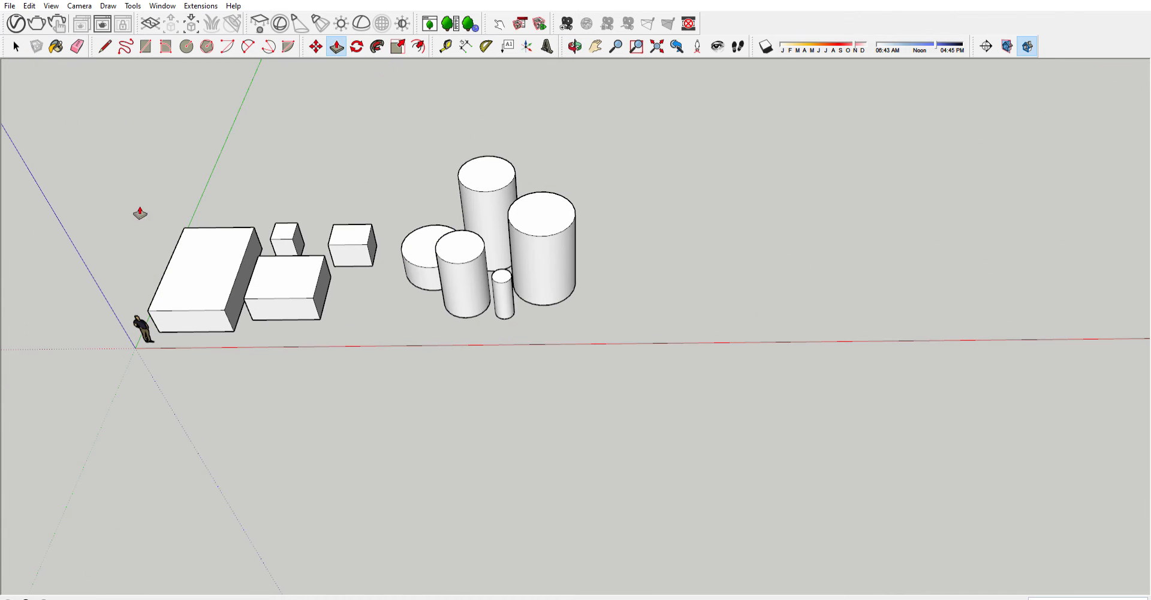
middle_click_drag(318, 276, 422, 291, "shift")
middle_click_drag(503, 278, 438, 289, "shift")
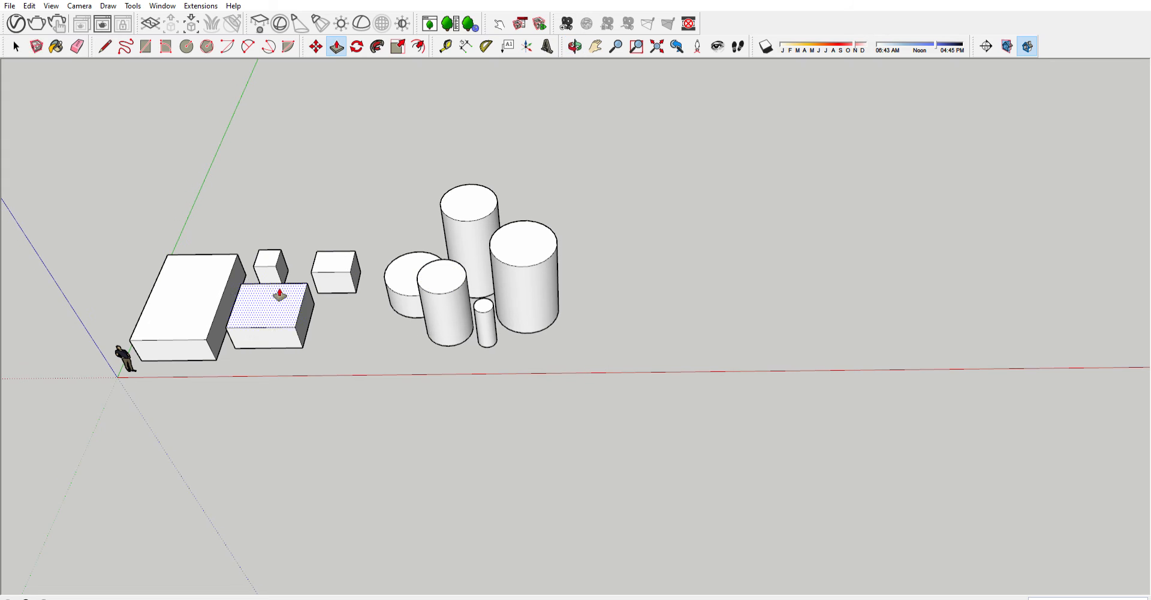
scroll(367, 334, "up", 3)
scroll(381, 327, "down", 3)
middle_click_drag(534, 332, 371, 328, "shift")
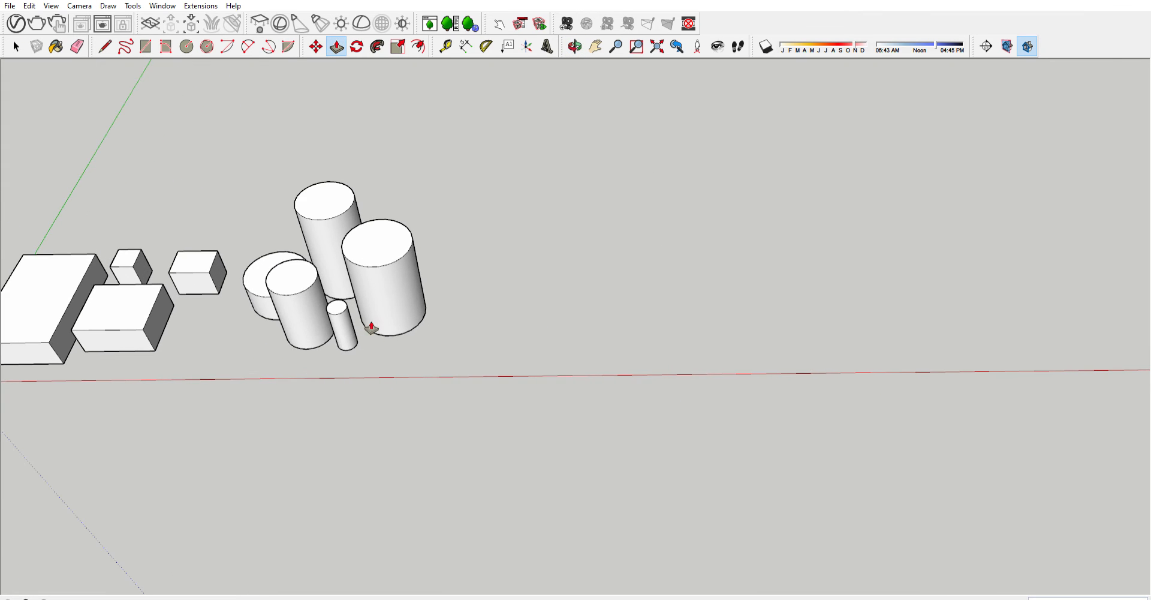
scroll(503, 301, "up", 2)
scroll(369, 318, "down", 2)
middle_click_drag(290, 316, 385, 323, "shift")
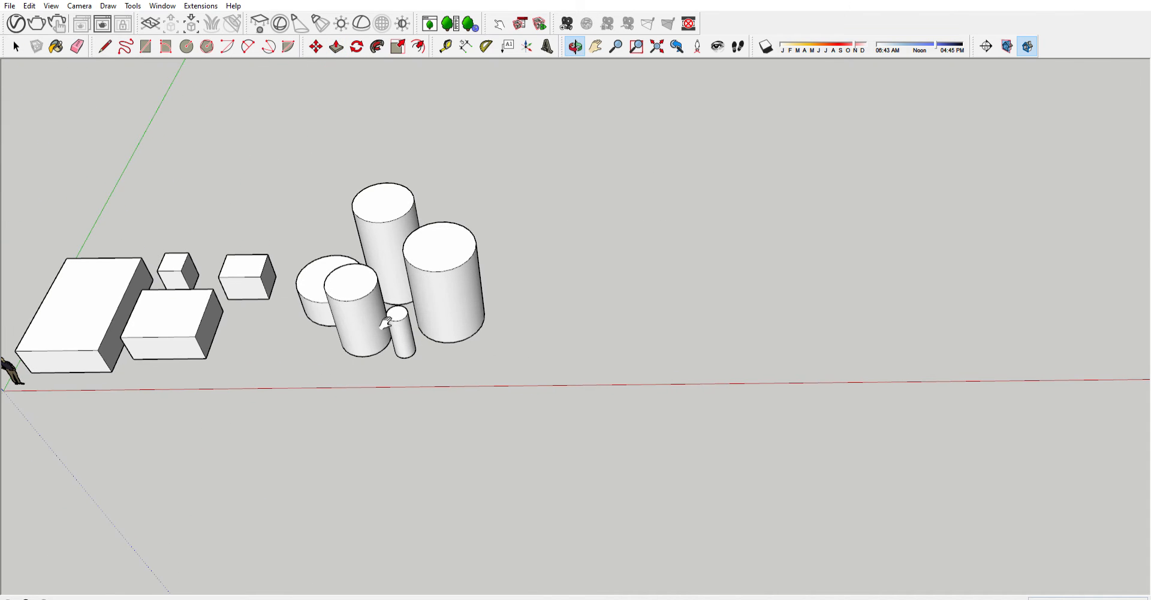
key("p")
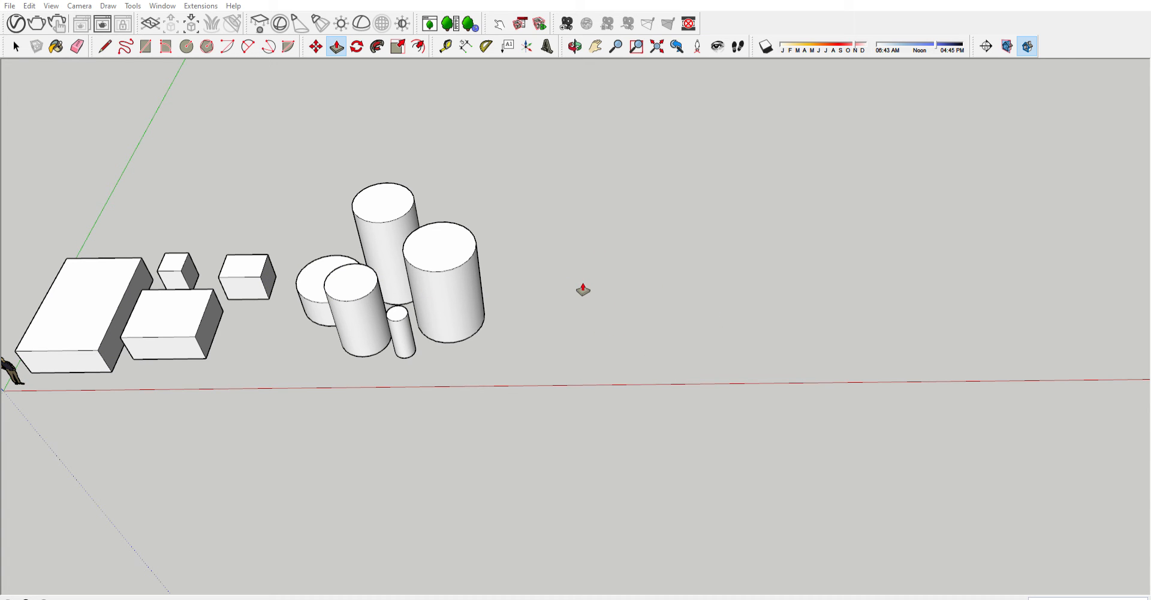
middle_click_drag(593, 286, 588, 283)
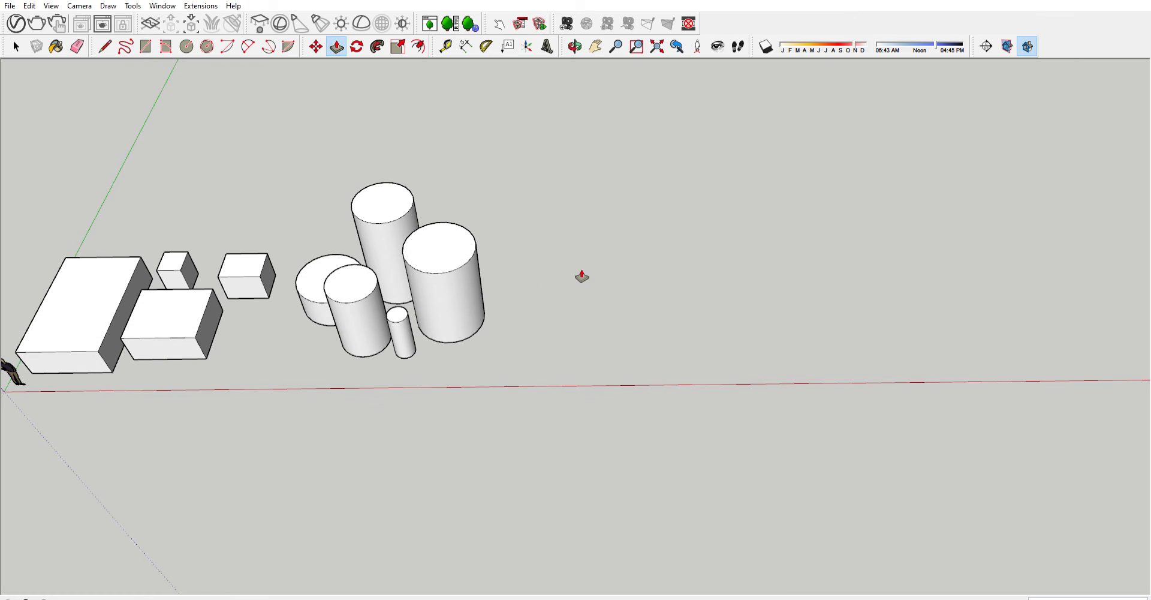
key("o")
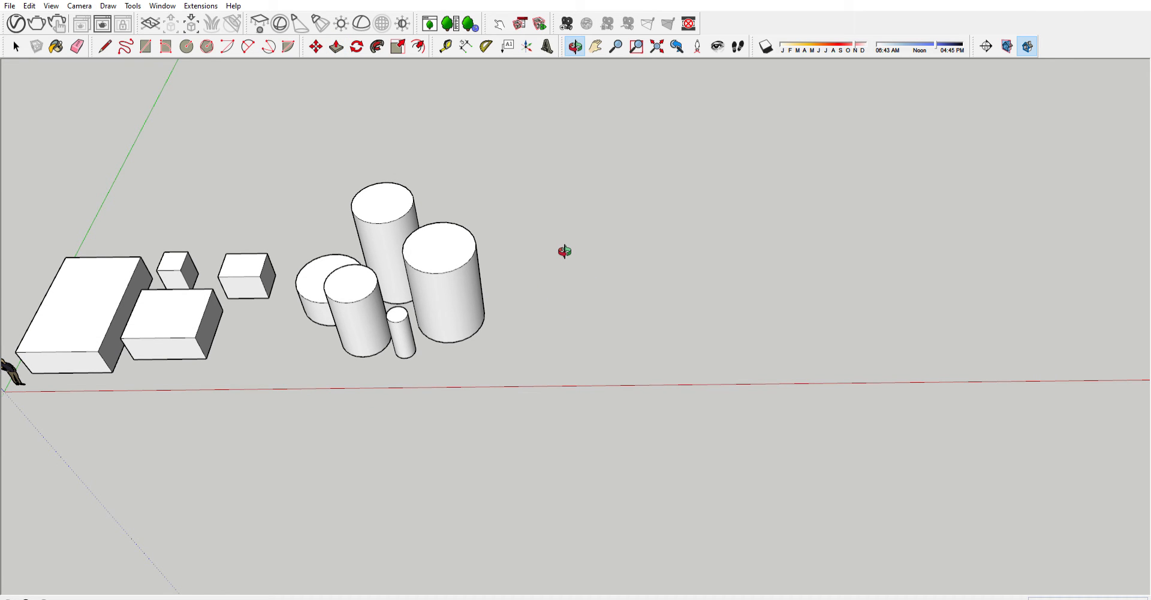
key("p")
key("l")
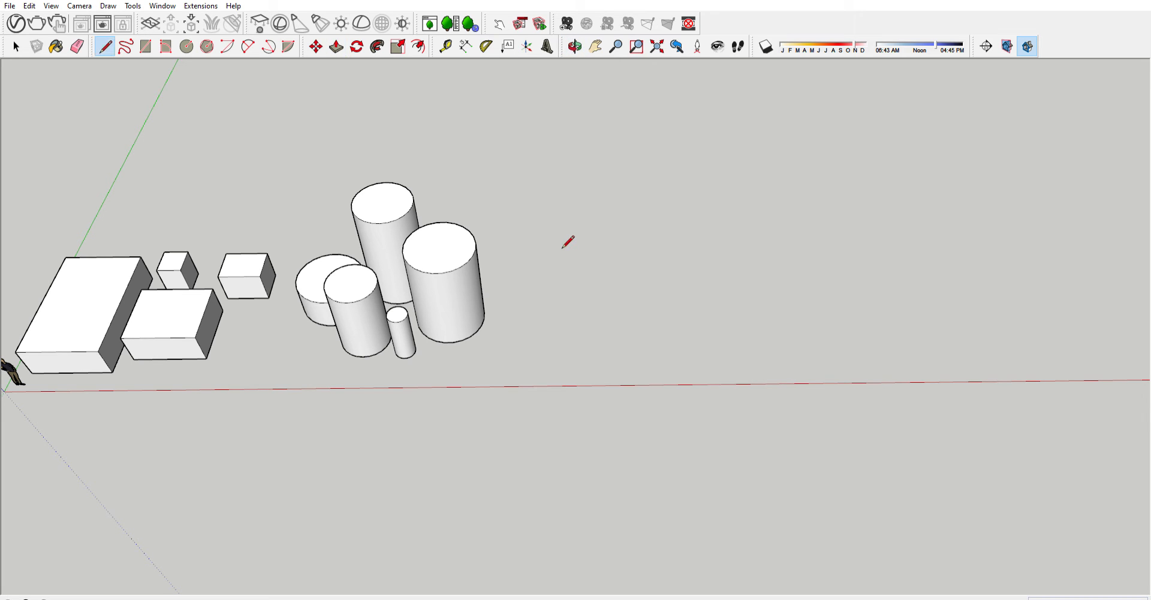
left_click(579, 243)
key("space")
key("c")
left_click(594, 248)
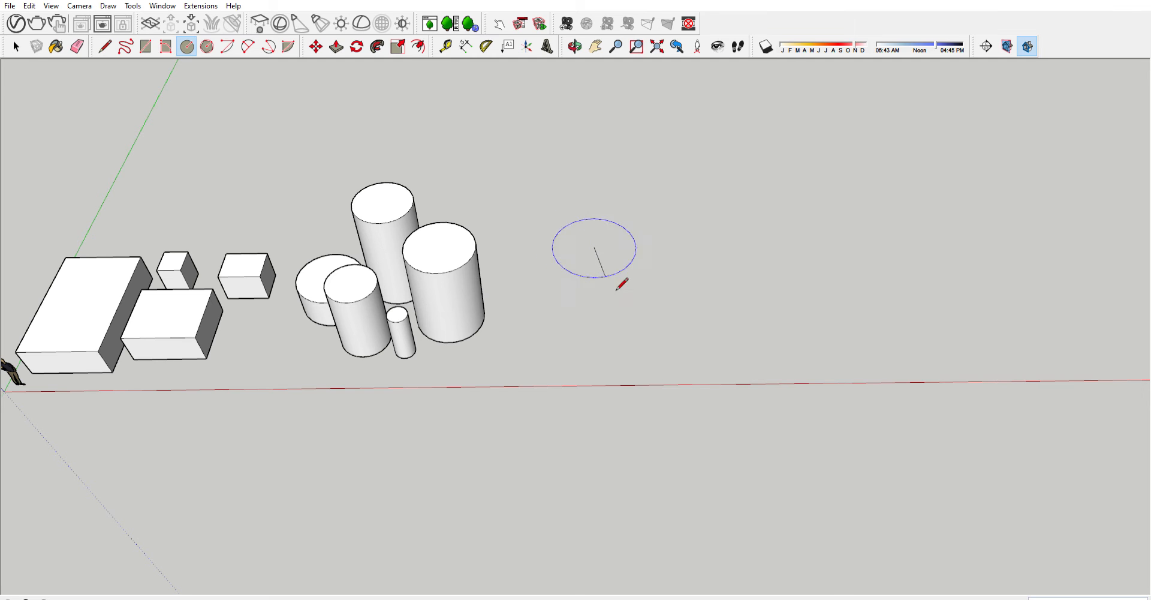
key("Escape")
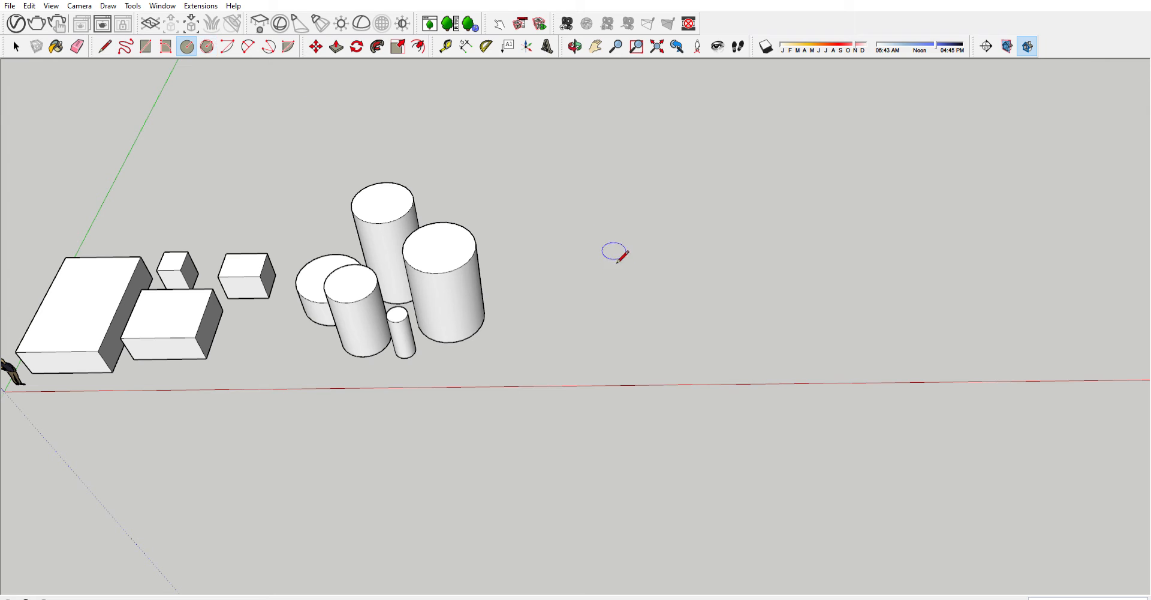
key("l")
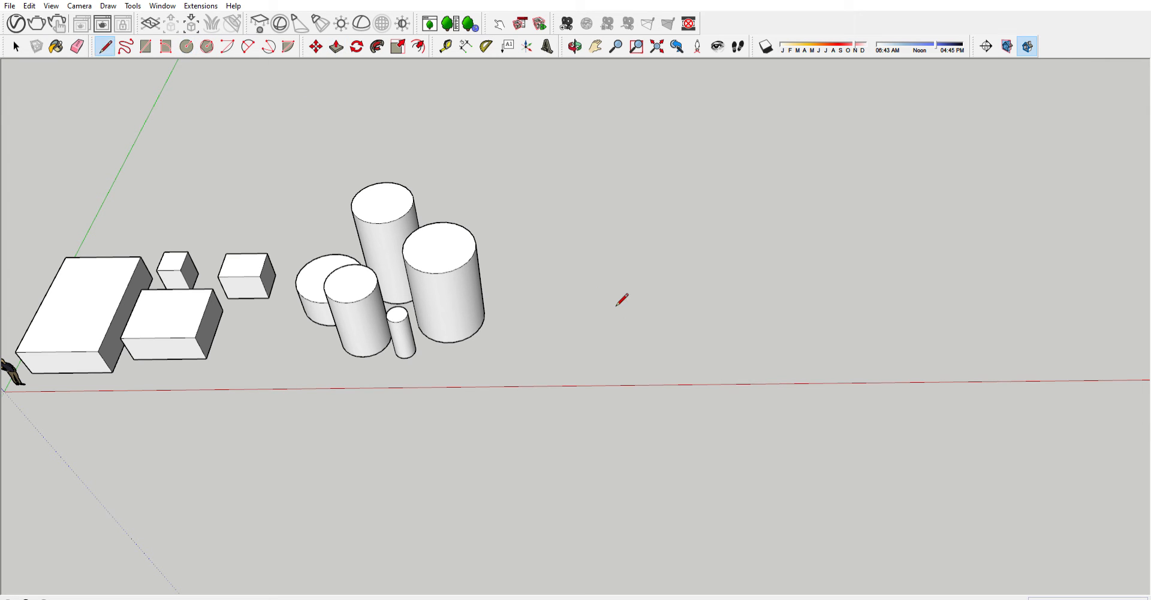
left_click(622, 280)
left_click(207, 47)
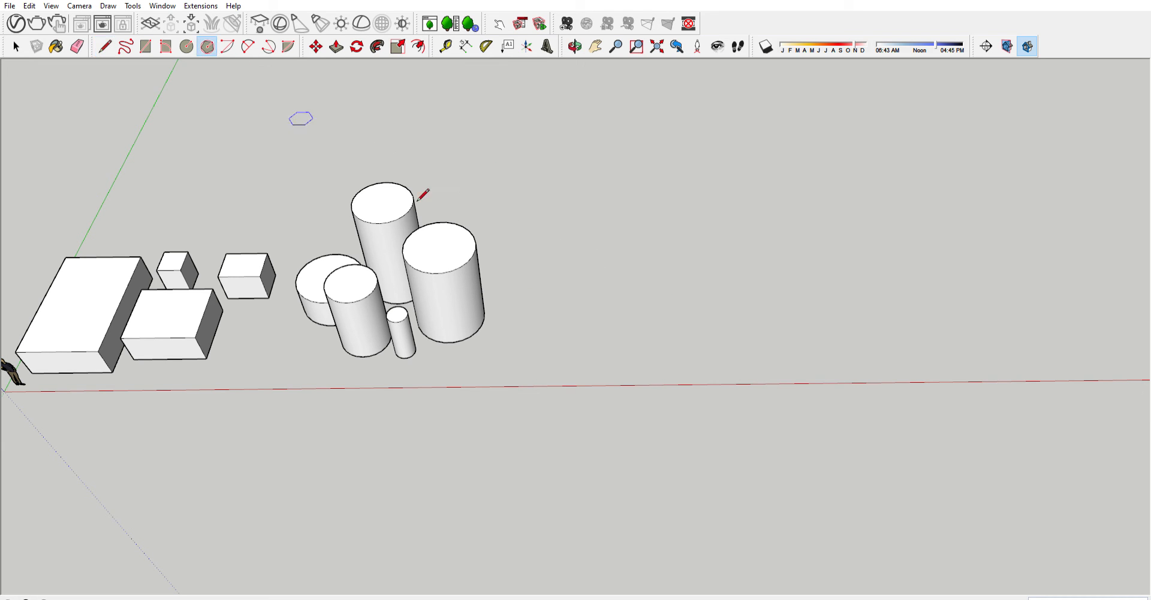
left_click(617, 298)
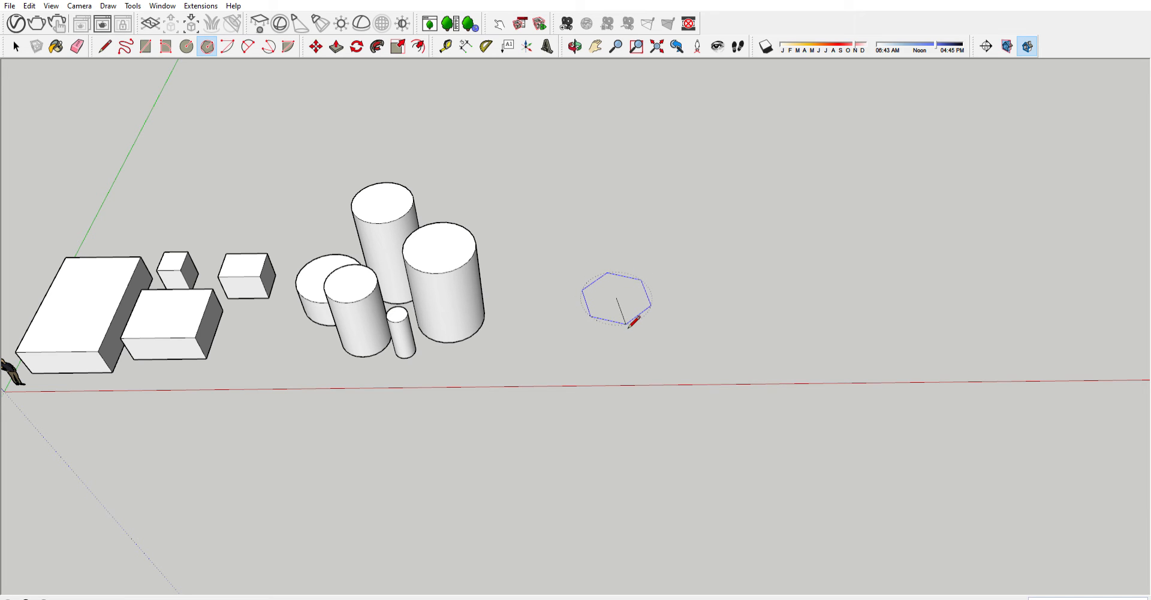
key("Escape")
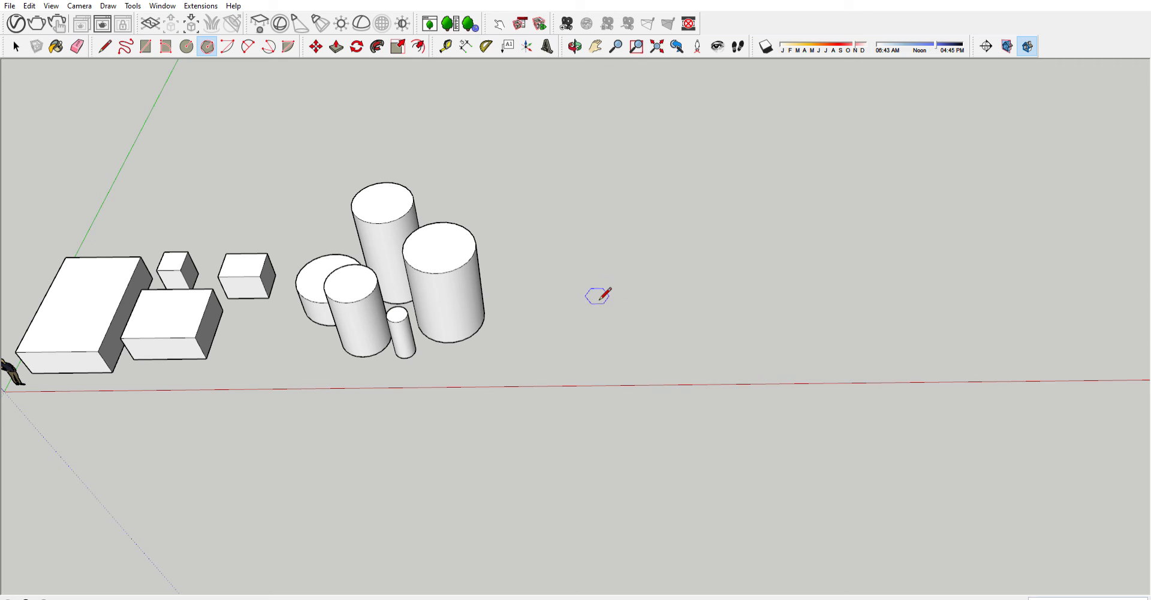
key("p")
key("o")
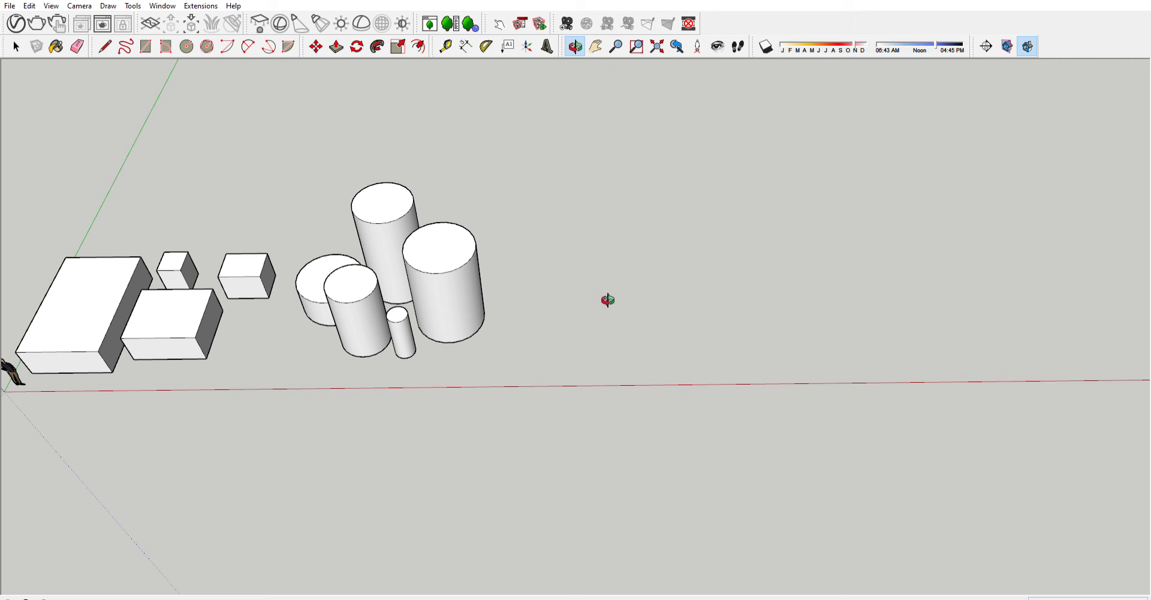
key("p")
key("o")
key("q")
key("e")
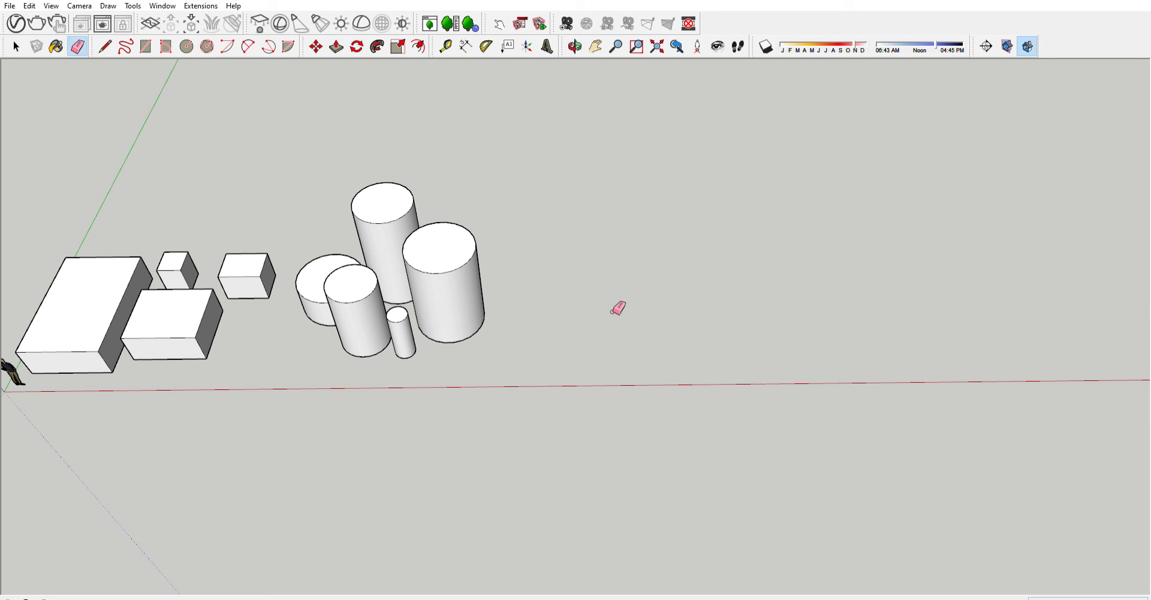
key("r")
key("t")
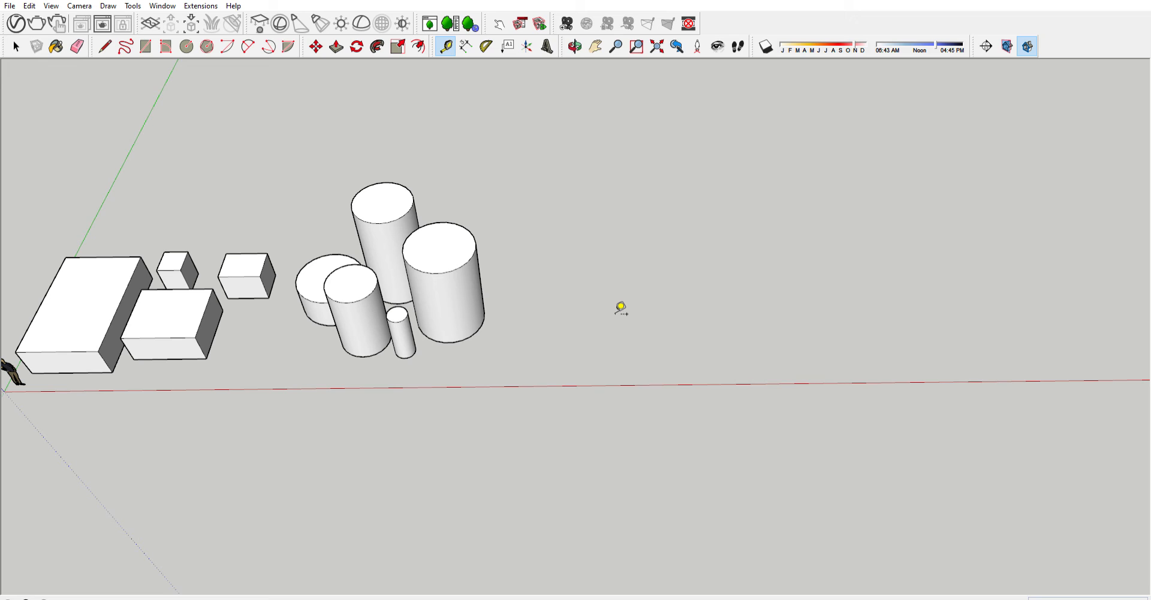
key("o")
key("p")
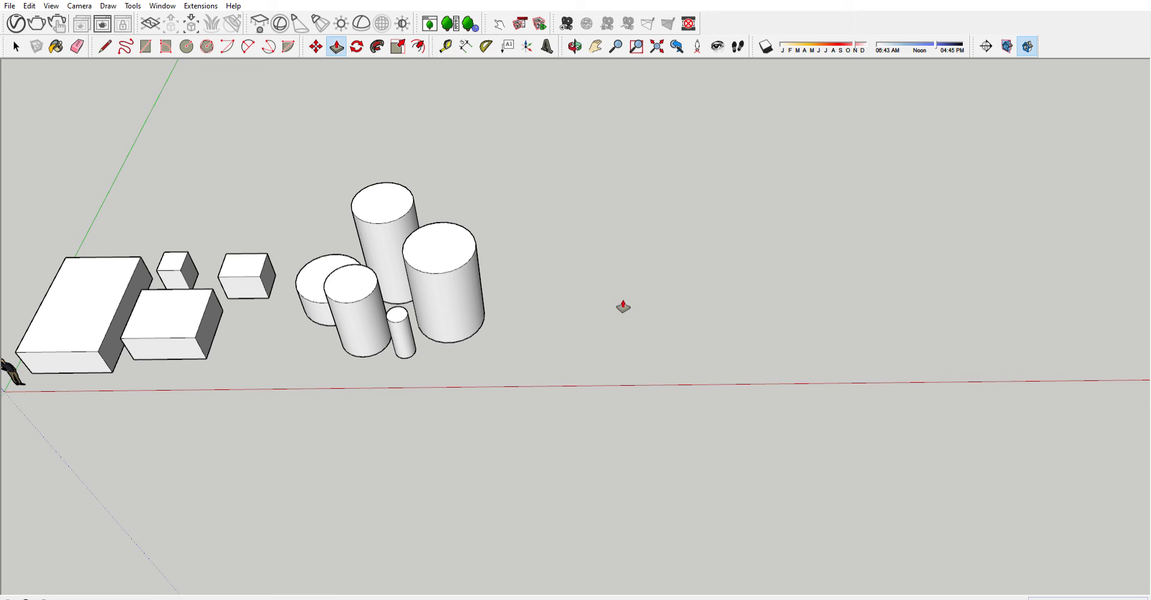
key("l")
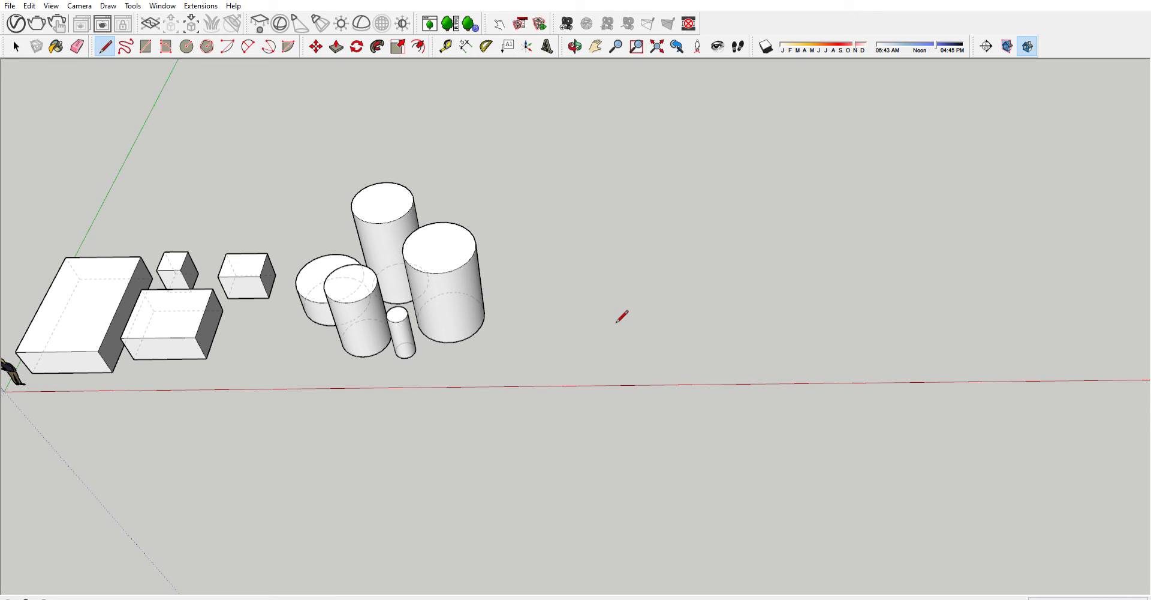
key("p")
key("l")
Draw a hexagon on the ground beyond the cylinders with the Polygon tool
left_click(208, 42)
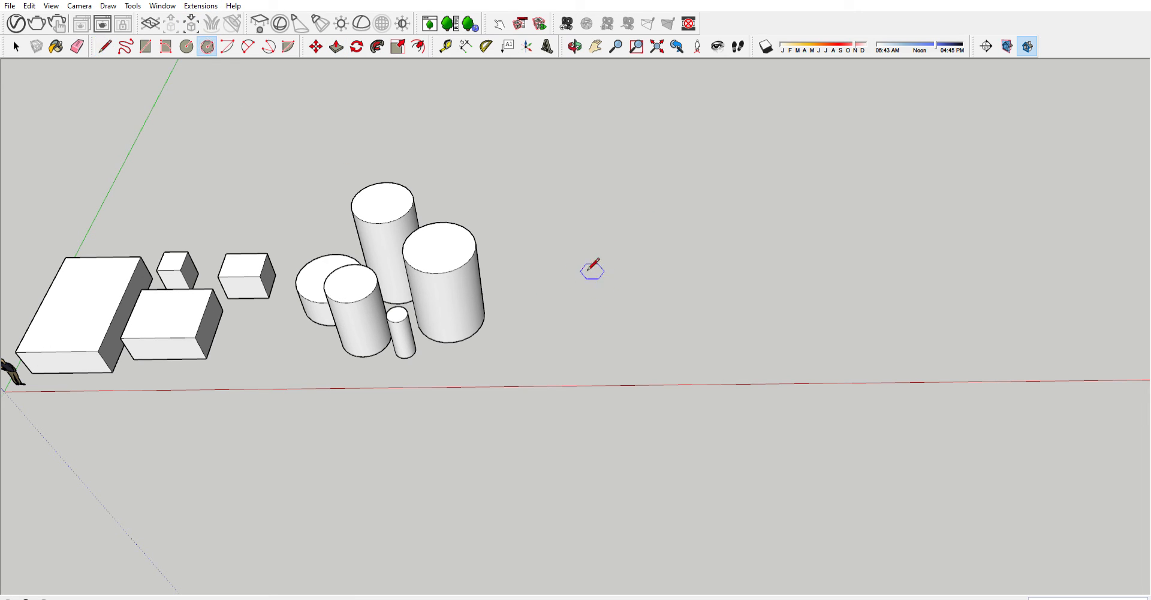
left_click(579, 311)
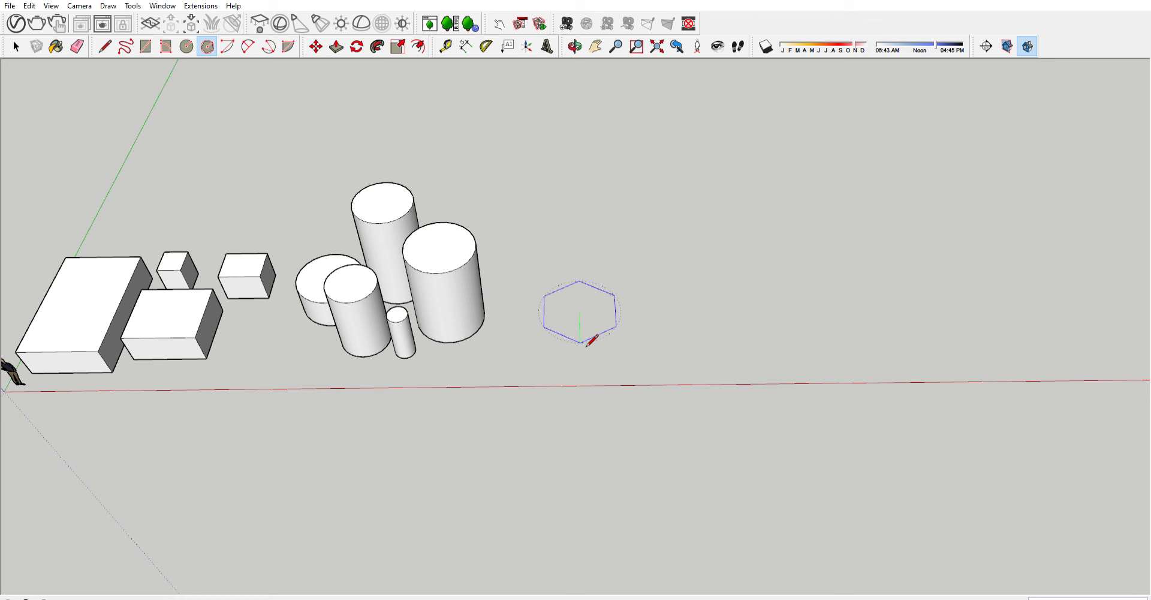
scroll(586, 307, "up", 3)
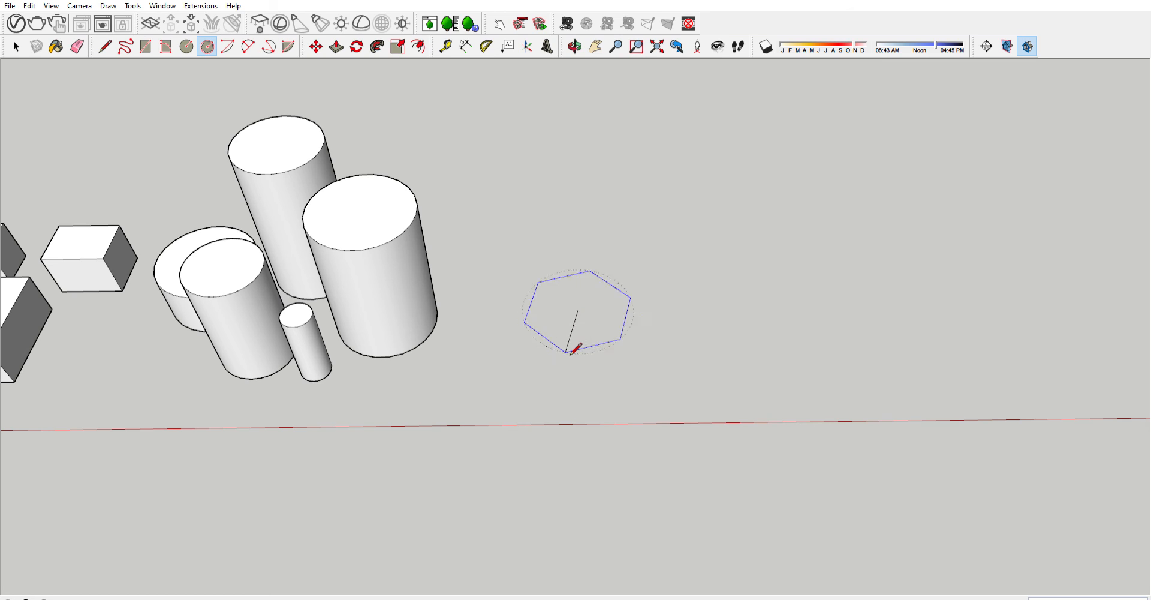
left_click(553, 342)
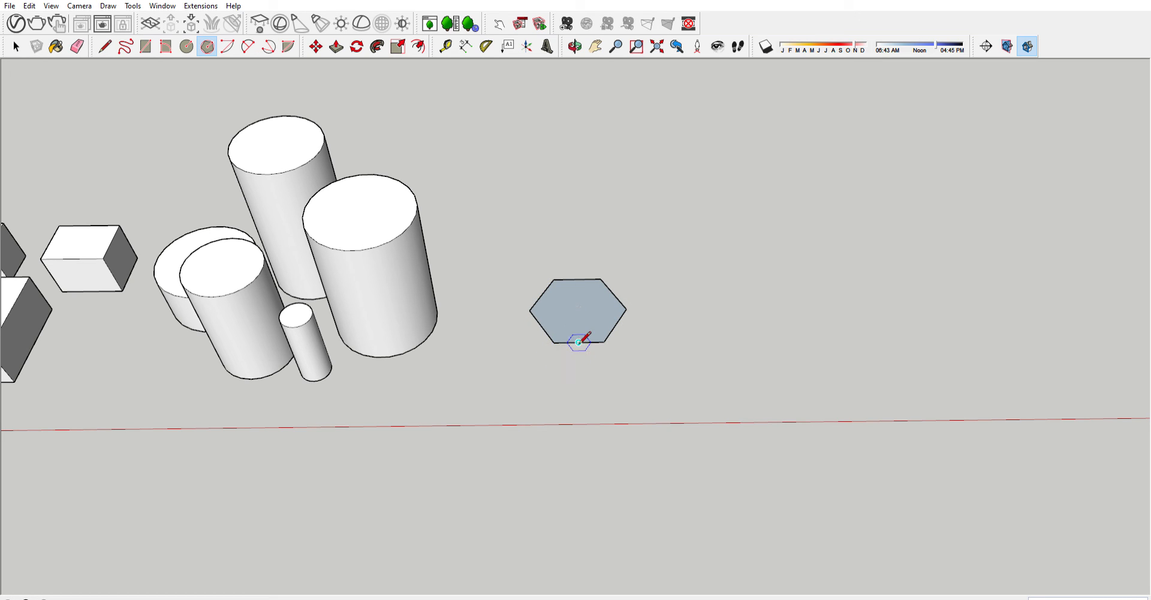
key("space")
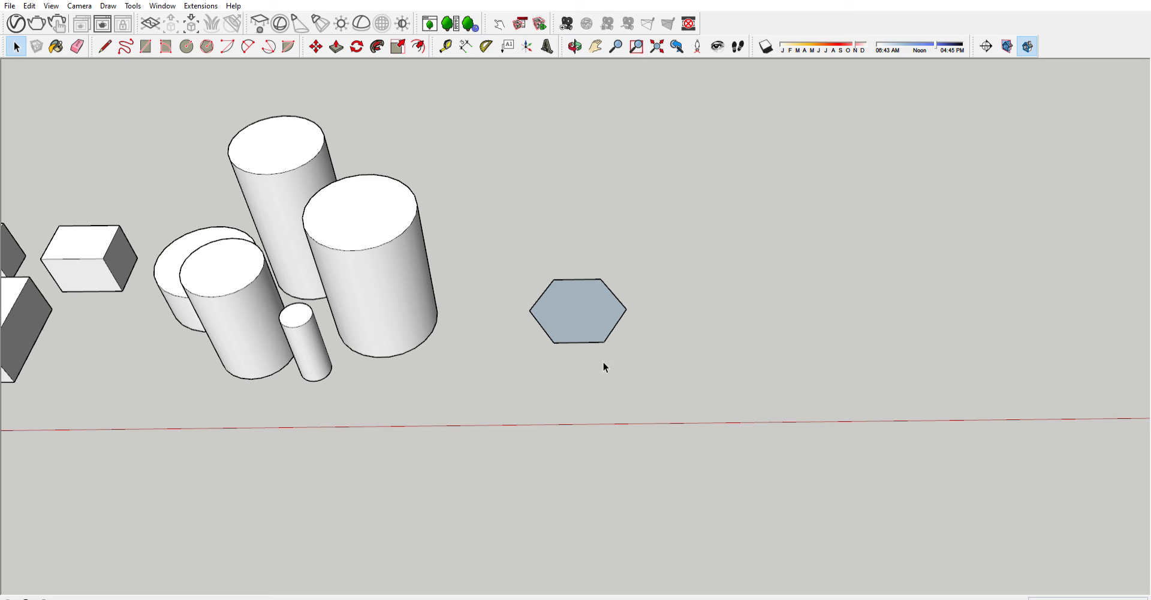
Draw a nine-sided polygon of similar size on the ground beside the hexagon, on the side away from the cylinders
left_click(207, 46)
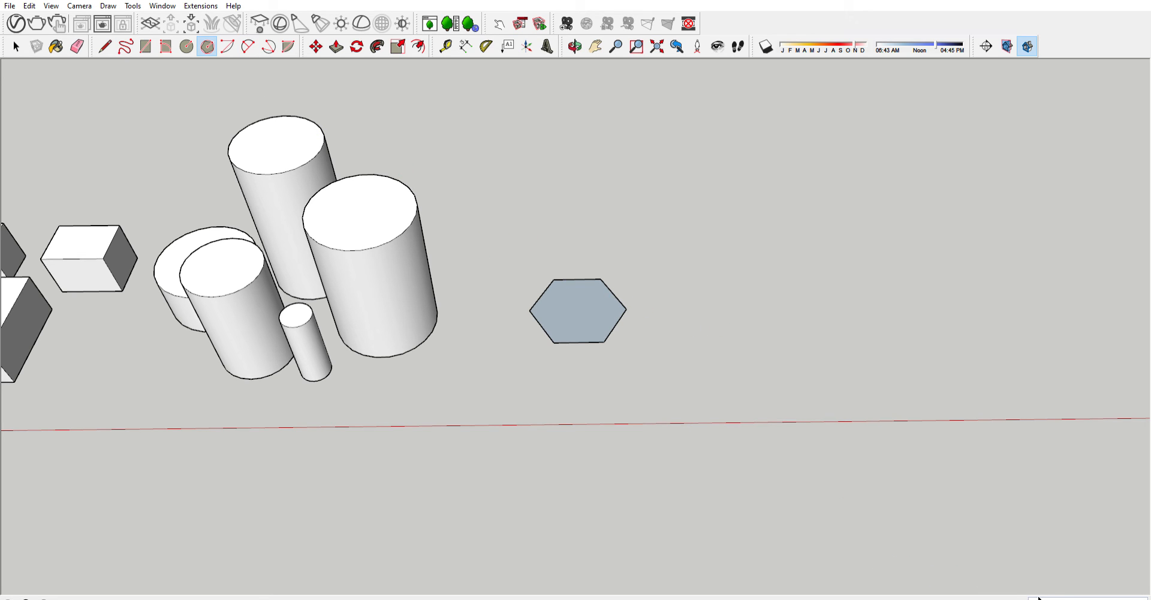
left_click(774, 322)
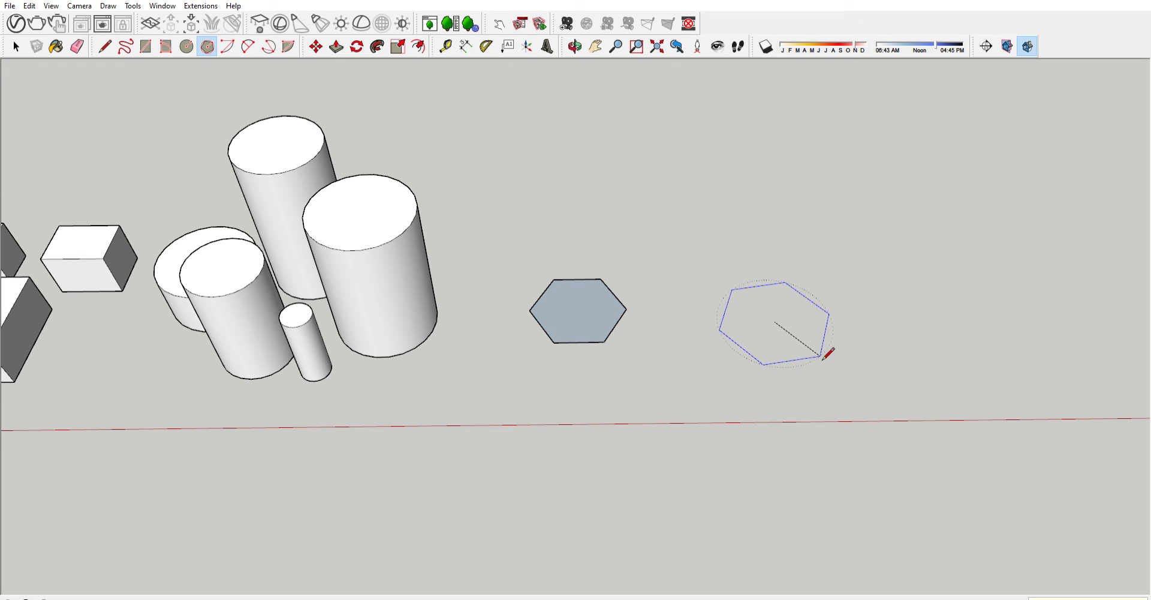
key("Escape")
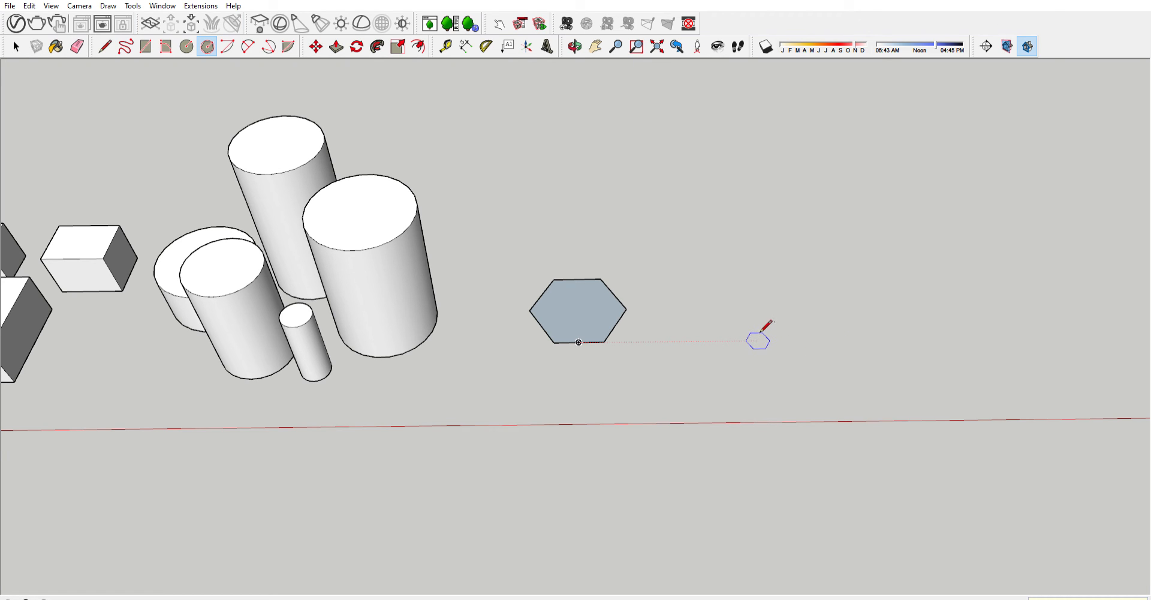
scroll(722, 311, "up", 2)
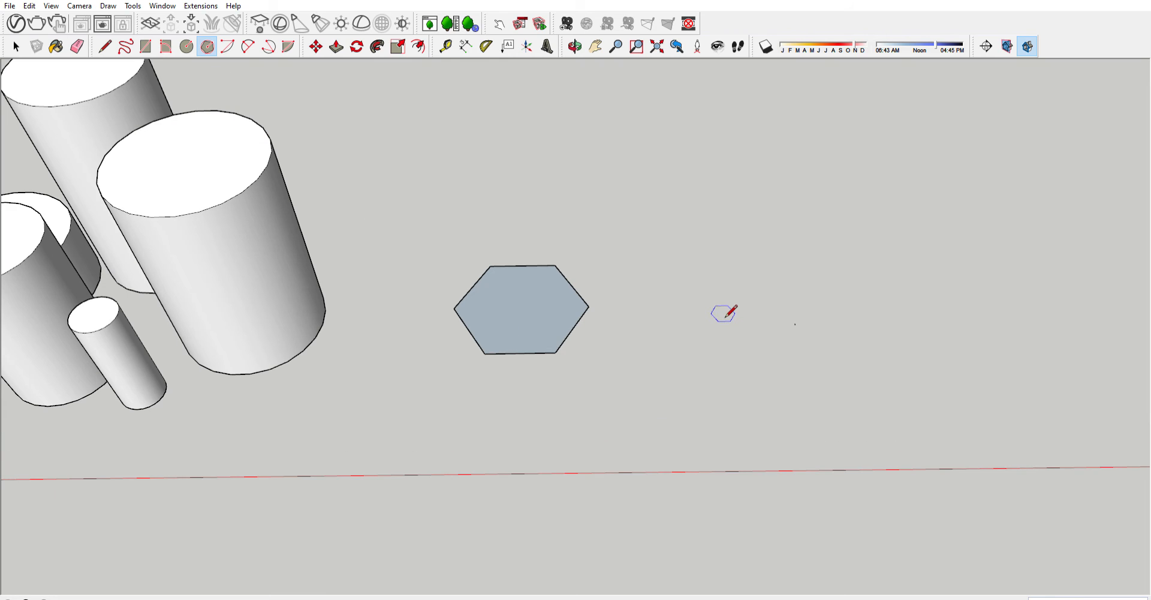
left_click(722, 314)
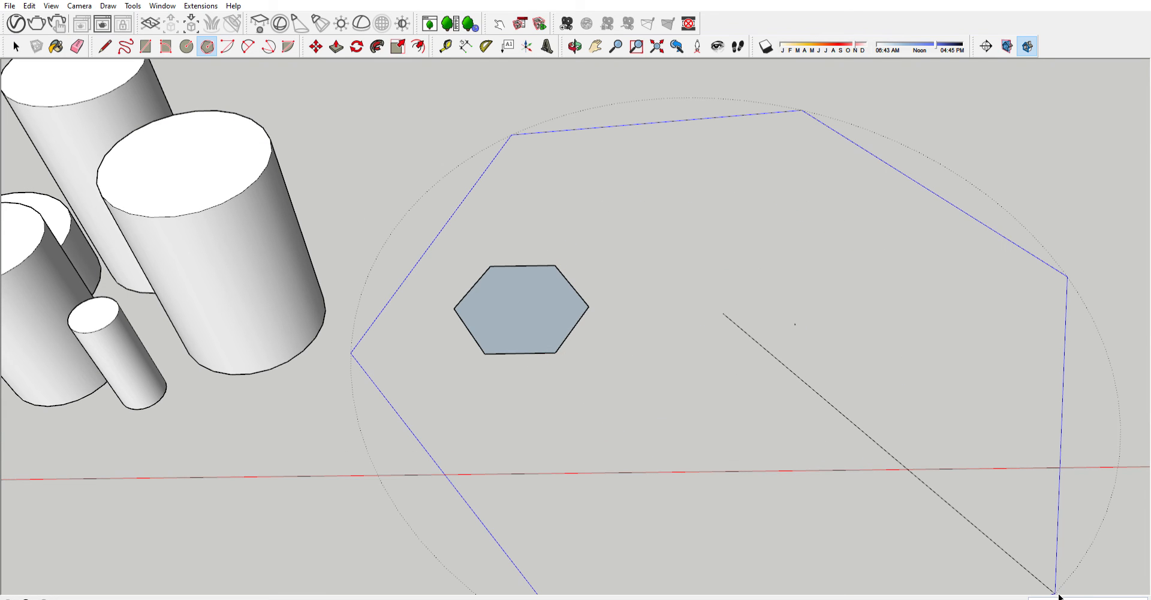
key("Escape")
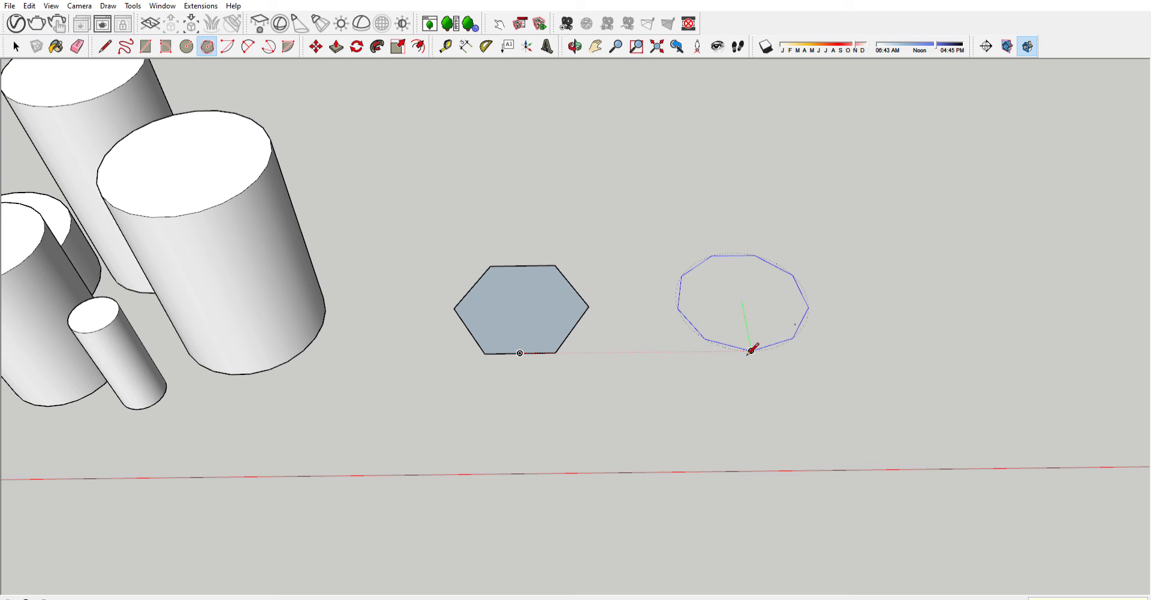
left_click(752, 350)
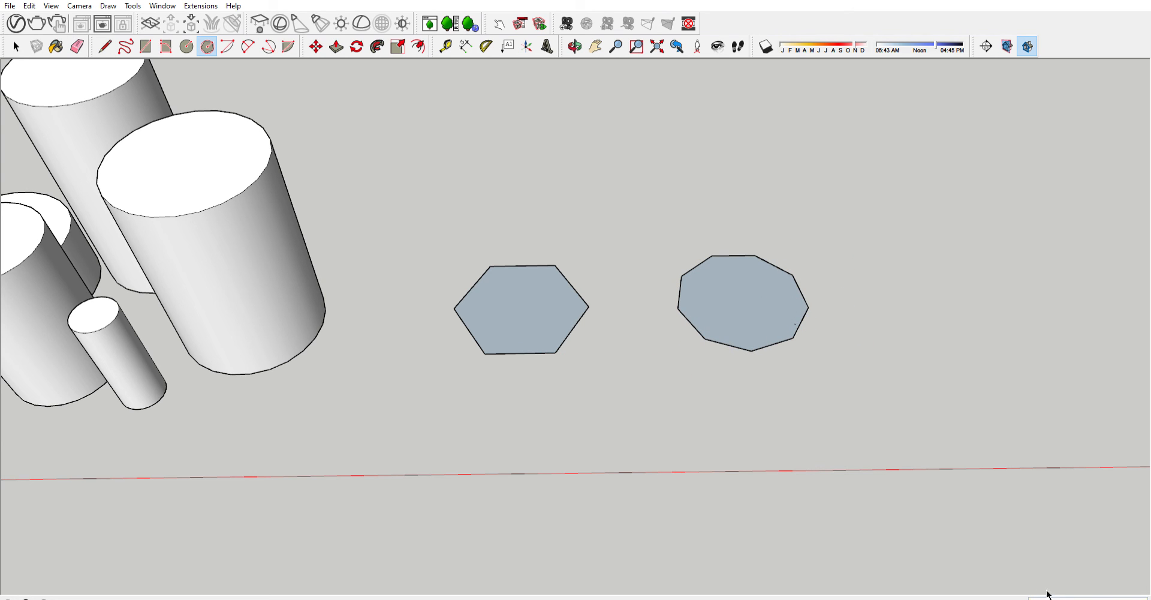
Try a five-sided polygon on the ground between the red axis and the two polygons, and undo it
left_click(697, 399)
key("Escape")
left_click(644, 388)
key("Escape")
left_click(645, 394)
key("Escape")
left_click(601, 401)
key("Escape")
left_click(620, 392)
left_click(621, 430)
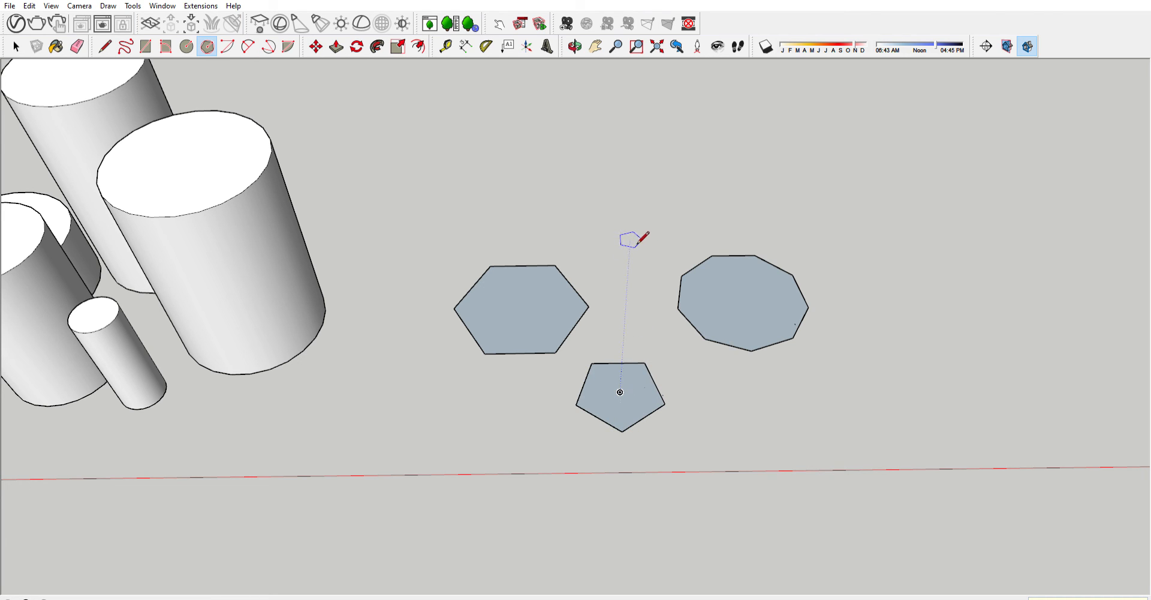
key("ctrl+z")
Try a pentagon and a smaller one behind the gap between the hexagon and the nine-sided polygon, undoing each
left_click(627, 238)
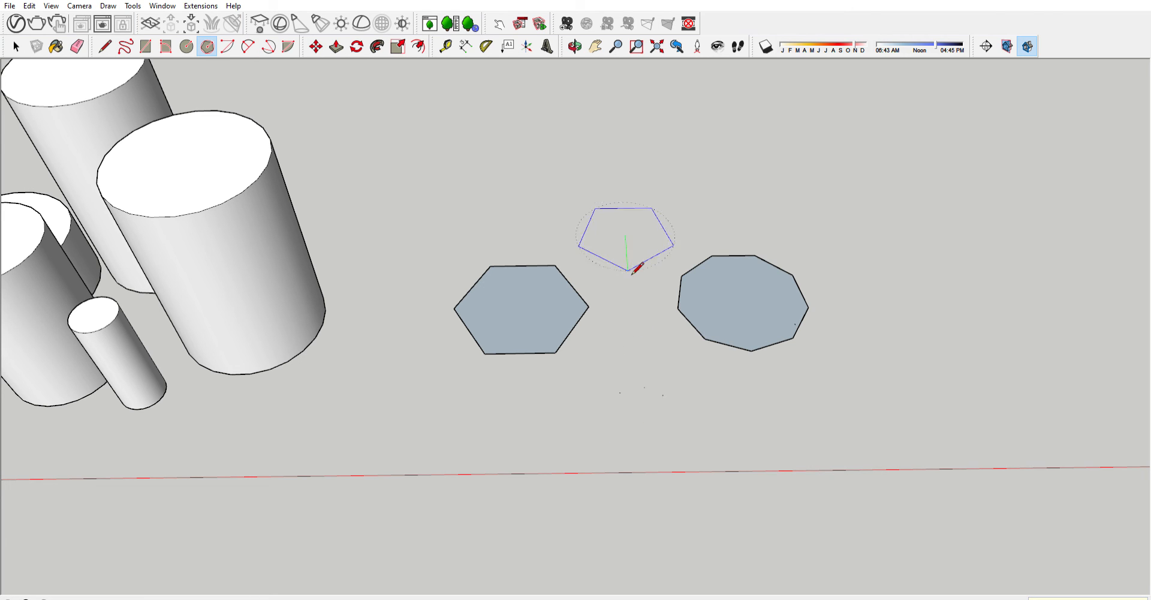
left_click(628, 269)
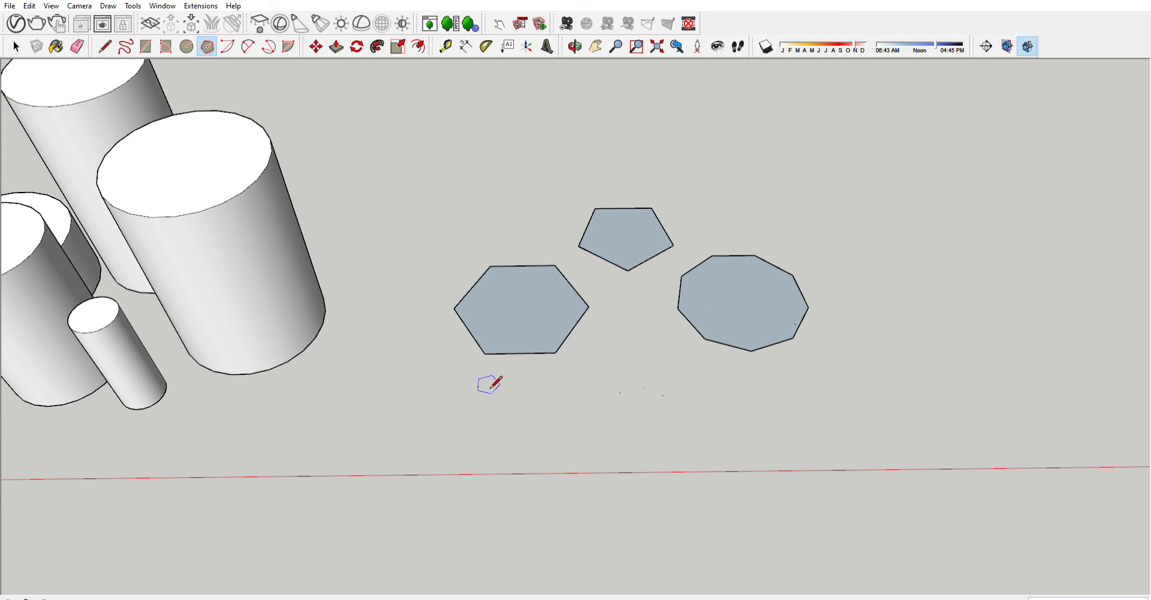
key("ctrl+z")
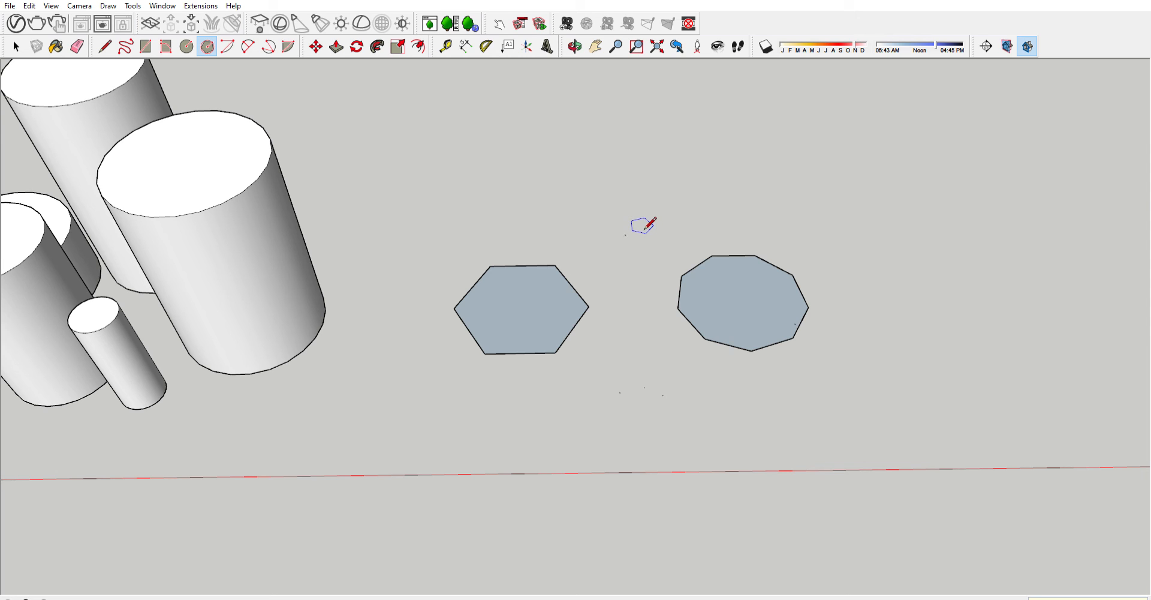
mouse_move(641, 244)
middle_mouse_down()
mouse_move(637, 217)
mouse_move(644, 230)
middle_mouse_up()
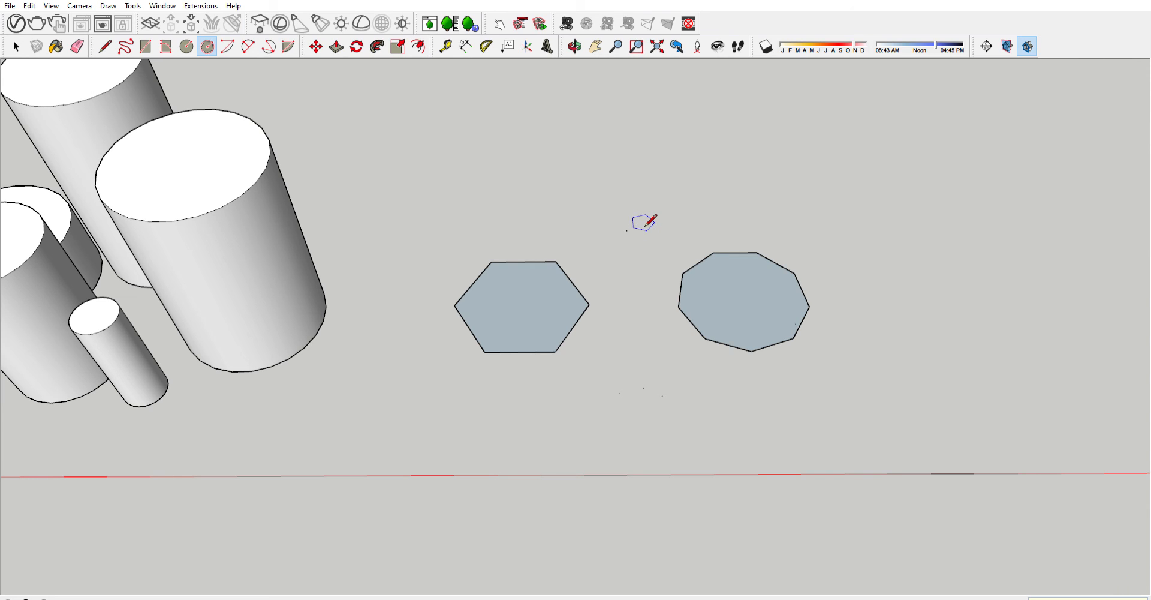
left_click(643, 224)
left_click(644, 246)
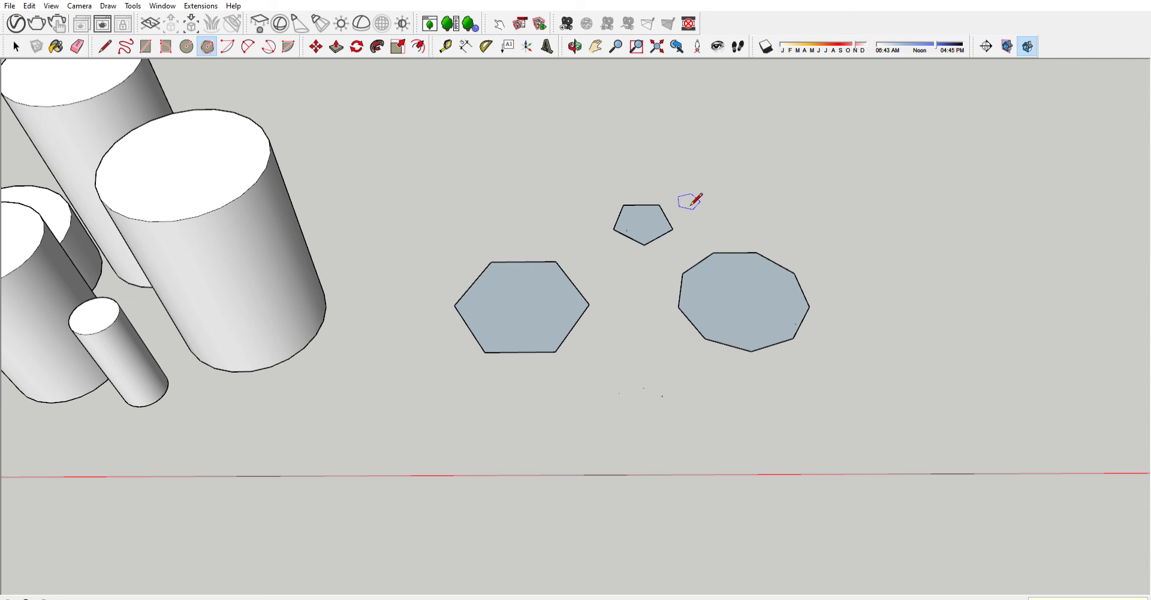
key("ctrl+z")
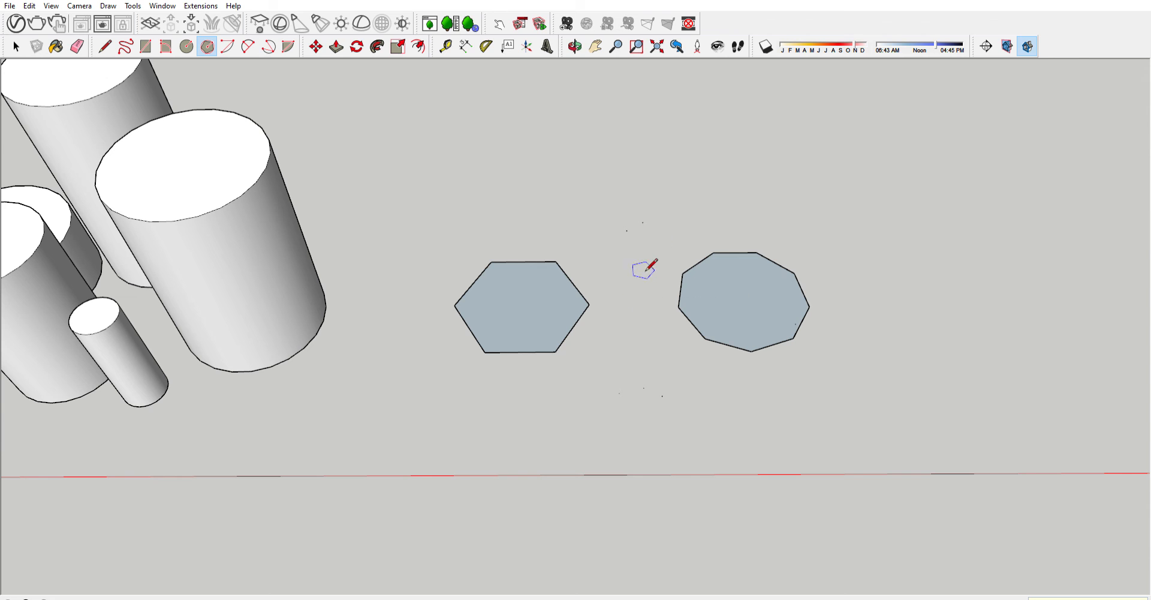
Delete the stray points left around the gap between the two polygons
middle_click_drag(642, 236, 624, 208)
key("space")
left_click_drag(597, 242, 642, 318)
key("Delete")
left_click_drag(660, 391, 622, 417)
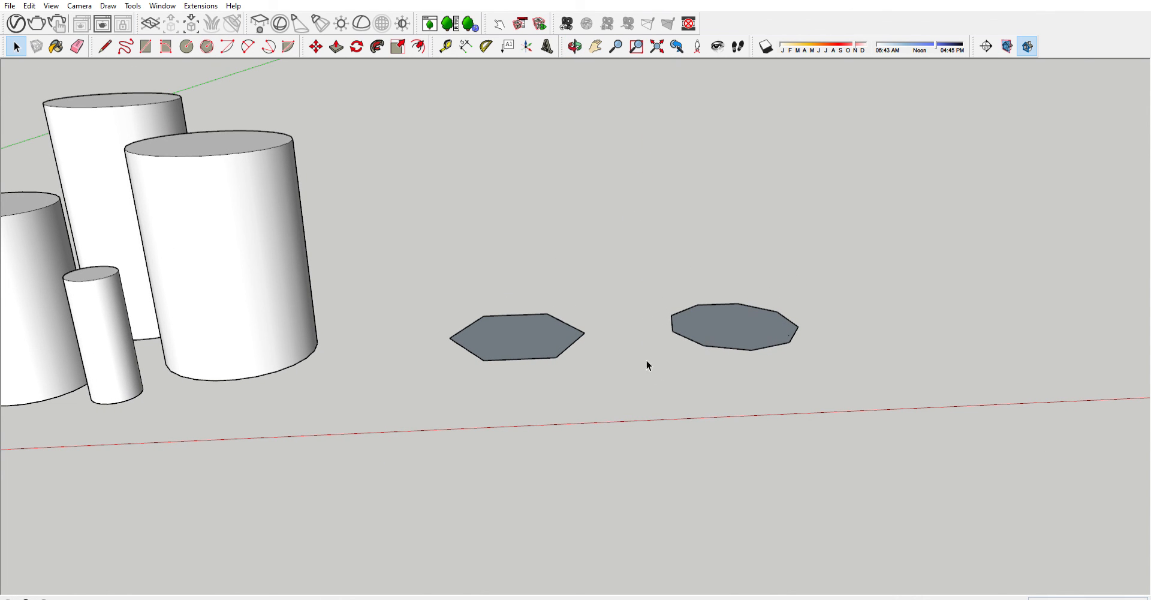
key("o")
left_click_drag(645, 362, 490, 239)
middle_click_drag(490, 239, 642, 315)
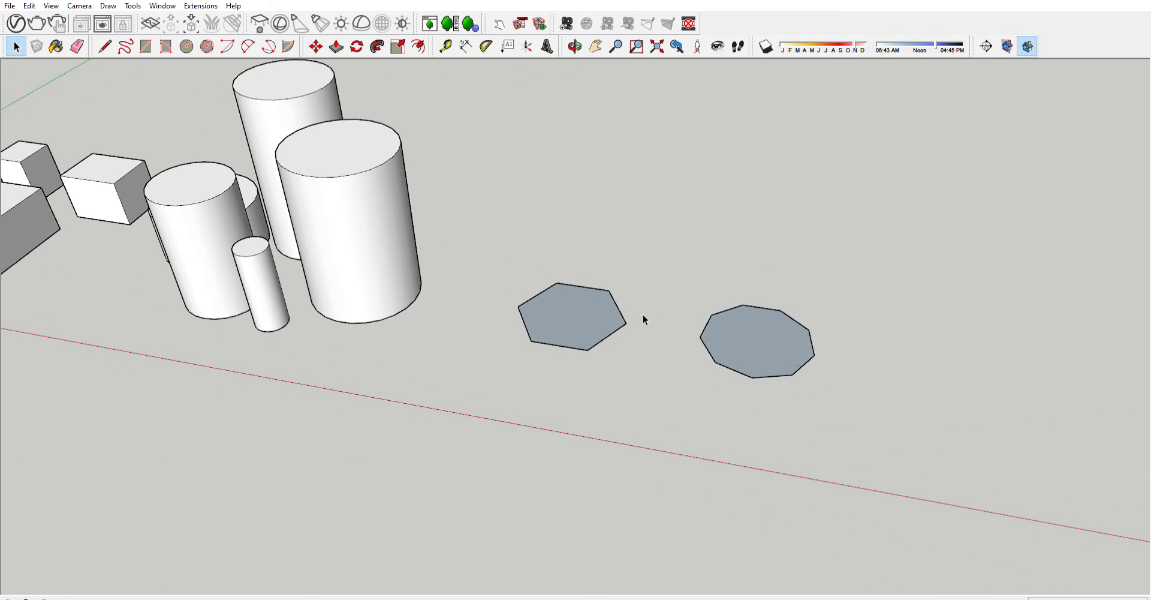
Extrude the hexagon and the nine-sided polygon upward into prisms about as tall as the neighbouring large cylinders
mouse_move(564, 315)
middle_mouse_down()
mouse_move(629, 350)
mouse_move(665, 344)
mouse_move(592, 329)
mouse_move(611, 339)
mouse_move(574, 300)
middle_mouse_up()
scroll(758, 315, "up", 2)
key("p")
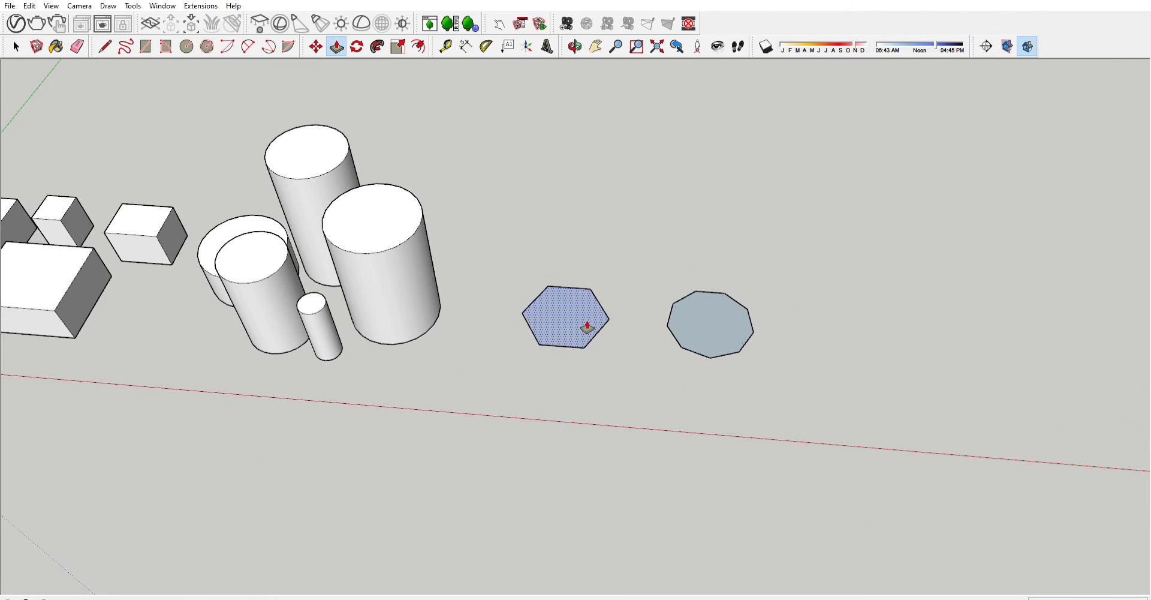
left_click_drag(588, 325, 427, 245)
left_click_drag(678, 318, 586, 252)
Draw a long straight line parallel to the red axis on the ground behind the large cylinders and the two prisms
middle_click_drag(586, 251, 473, 293)
scroll(504, 291, "down", 4)
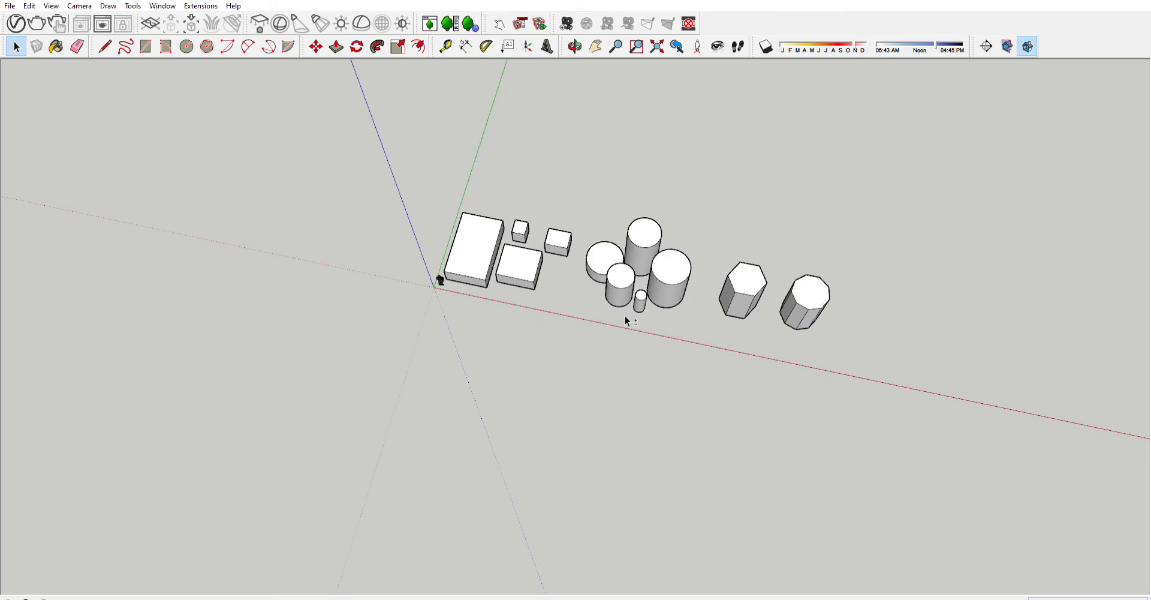
middle_click_drag(624, 319, 409, 358)
scroll(409, 358, "down", 1)
scroll(602, 317, "up", 4)
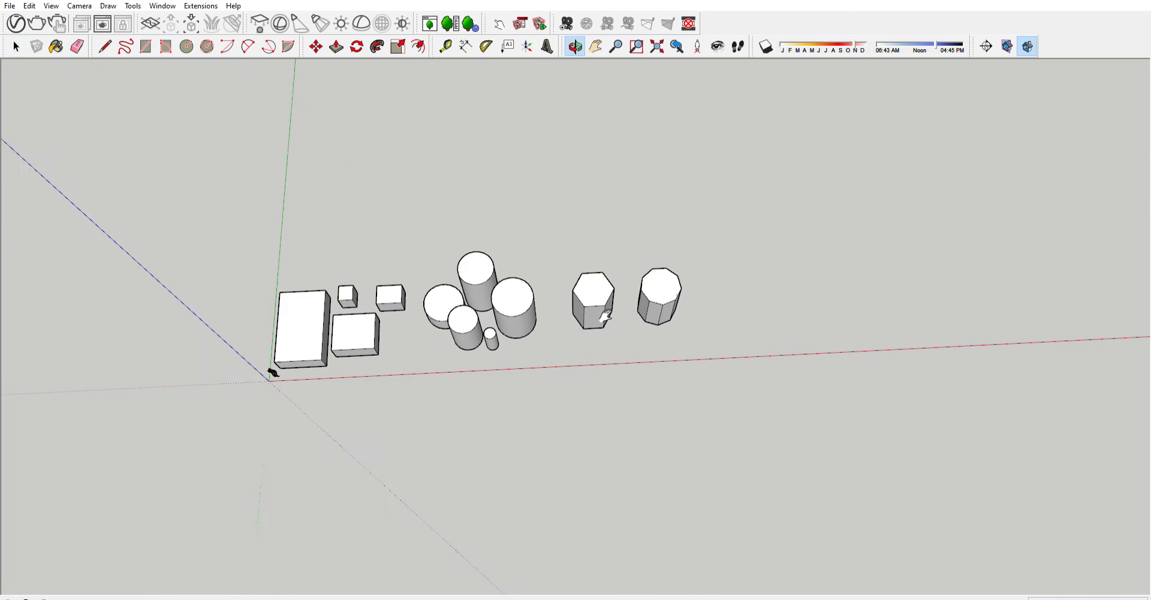
scroll(505, 300, "down", 1)
middle_click_drag(457, 295, 420, 281, "shift")
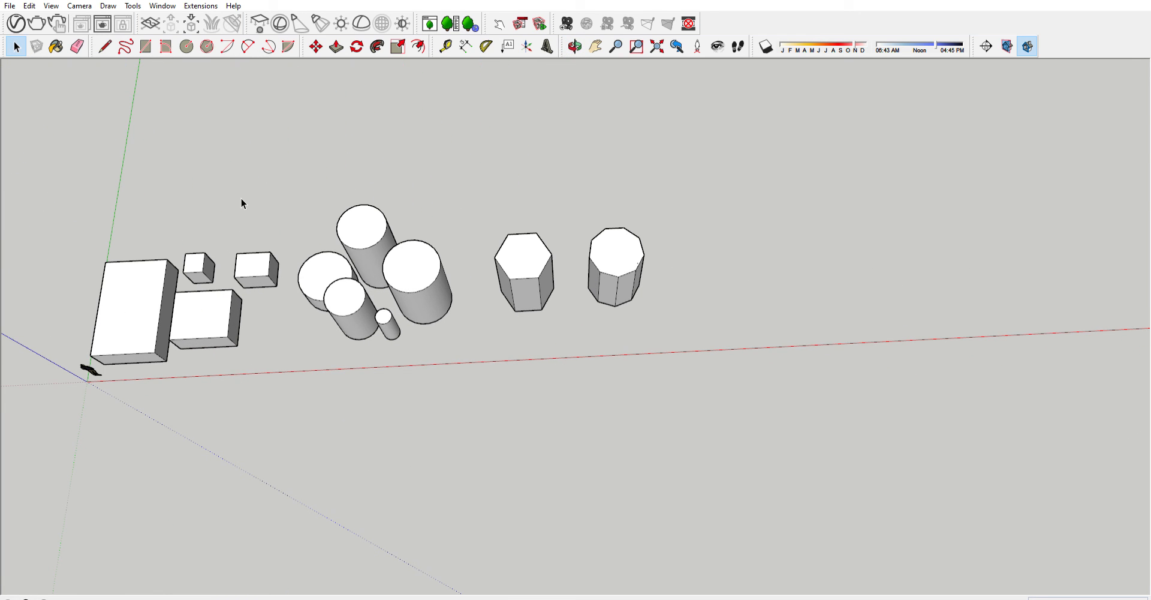
left_click(106, 35)
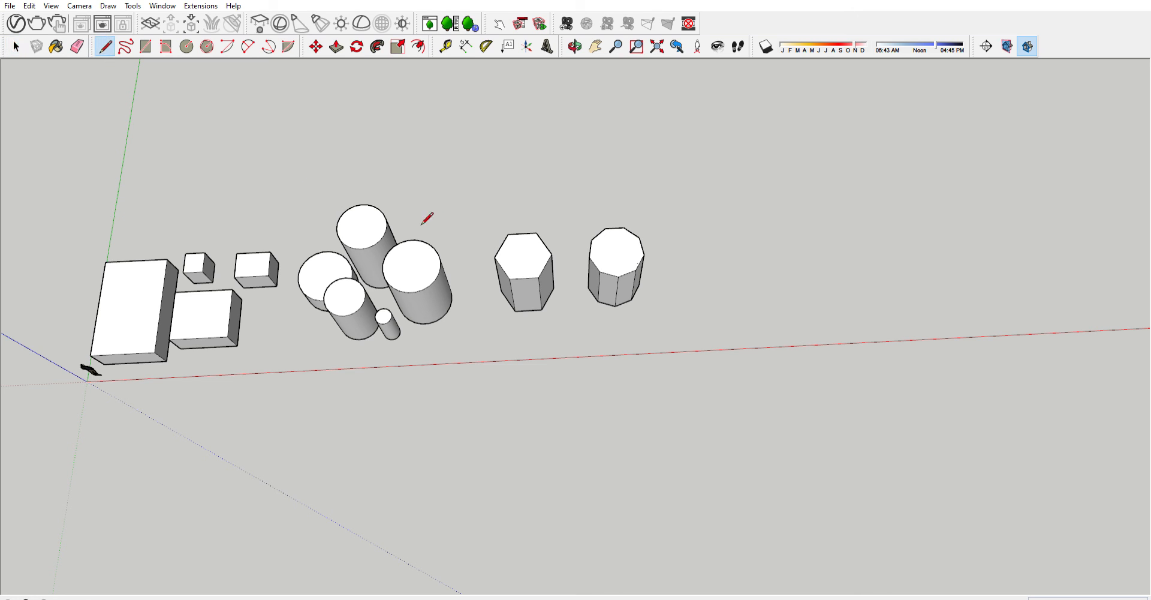
left_click(438, 190)
left_click(663, 180)
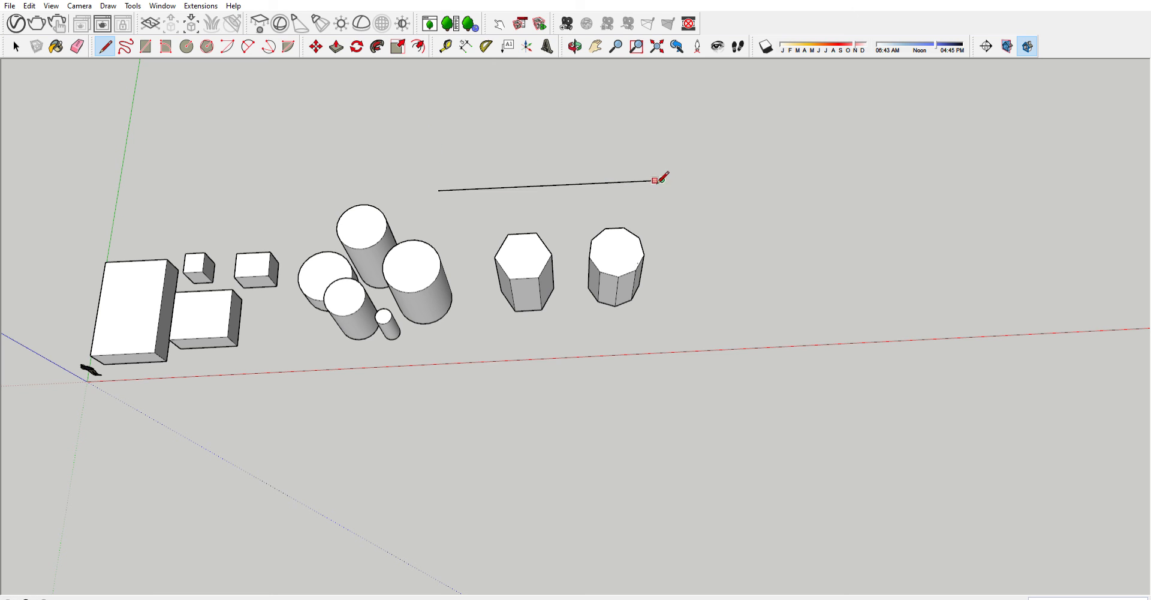
From the line's end behind the cylinders, draw a short segment along the green axis, continued by one parallel to the first line, about half its length
middle_click_drag(589, 218, 581, 225)
key("space")
key("l")
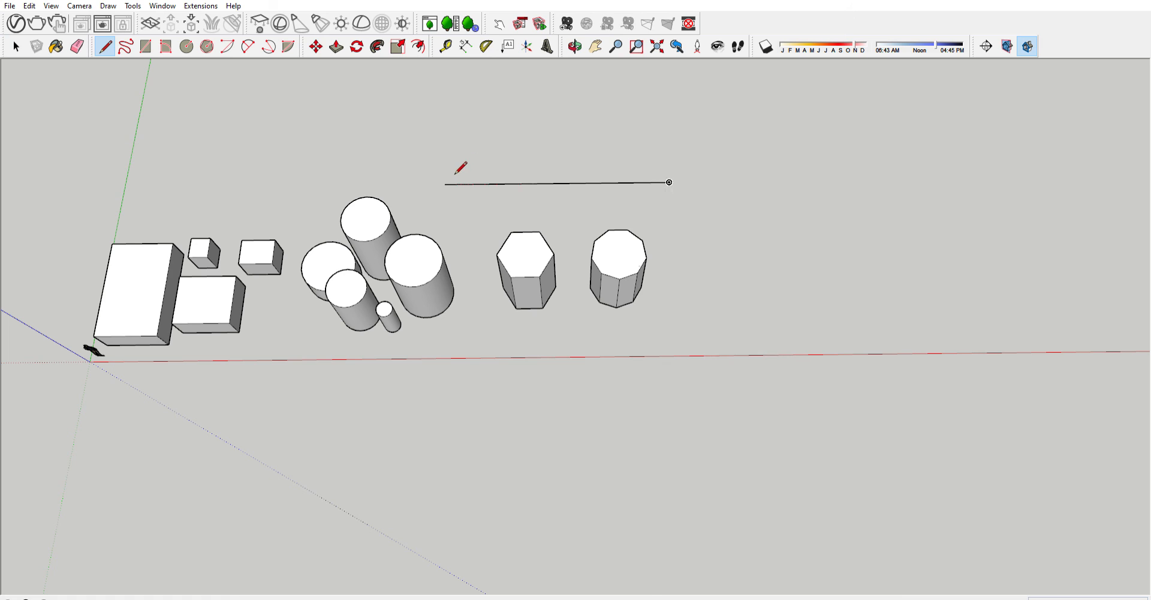
key("space")
scroll(477, 156, "up", 1)
key("l")
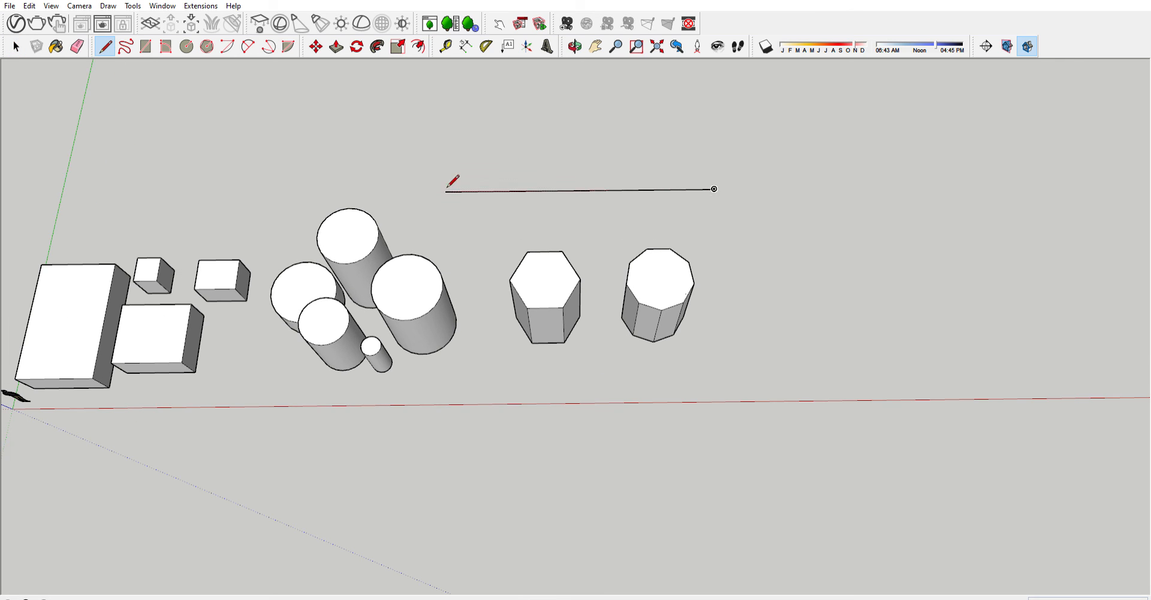
left_click(446, 191)
left_click(448, 130)
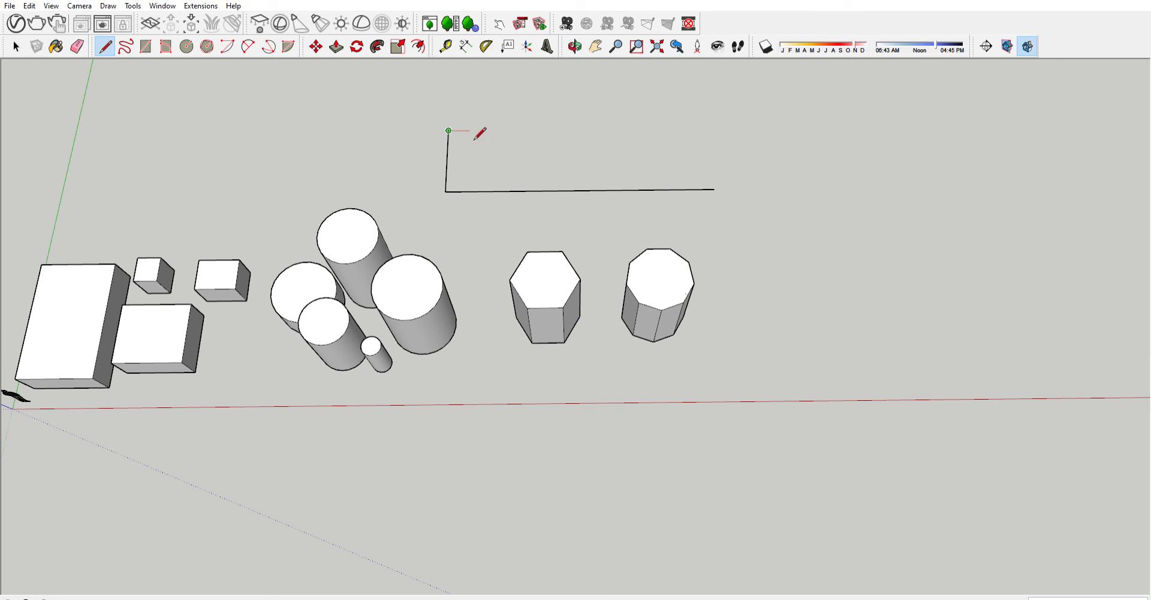
left_click(593, 130)
scroll(597, 193, "down", 3)
middle_click_drag(597, 193, 373, 259)
scroll(471, 210, "up", 2)
scroll(521, 234, "down", 1)
middle_click(521, 235)
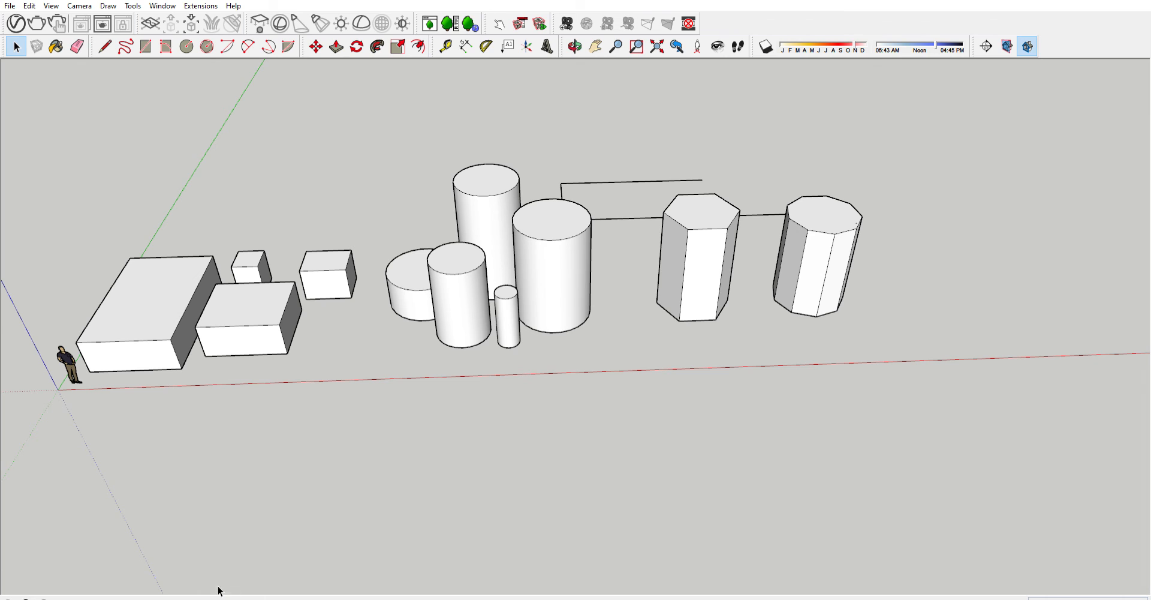
middle_click_drag(414, 318, 398, 355)
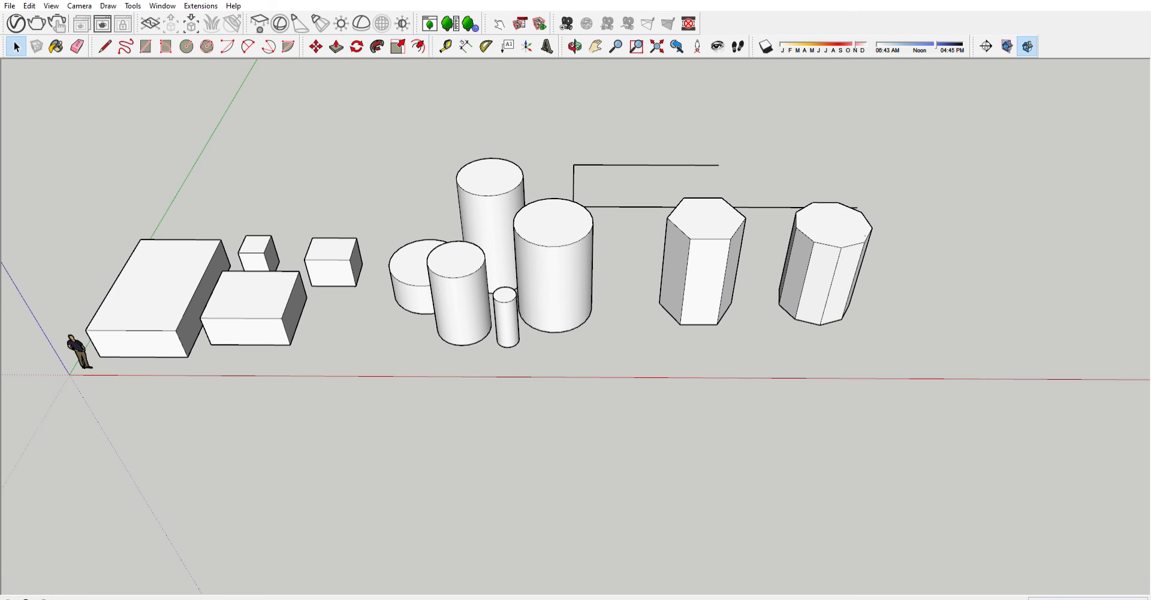